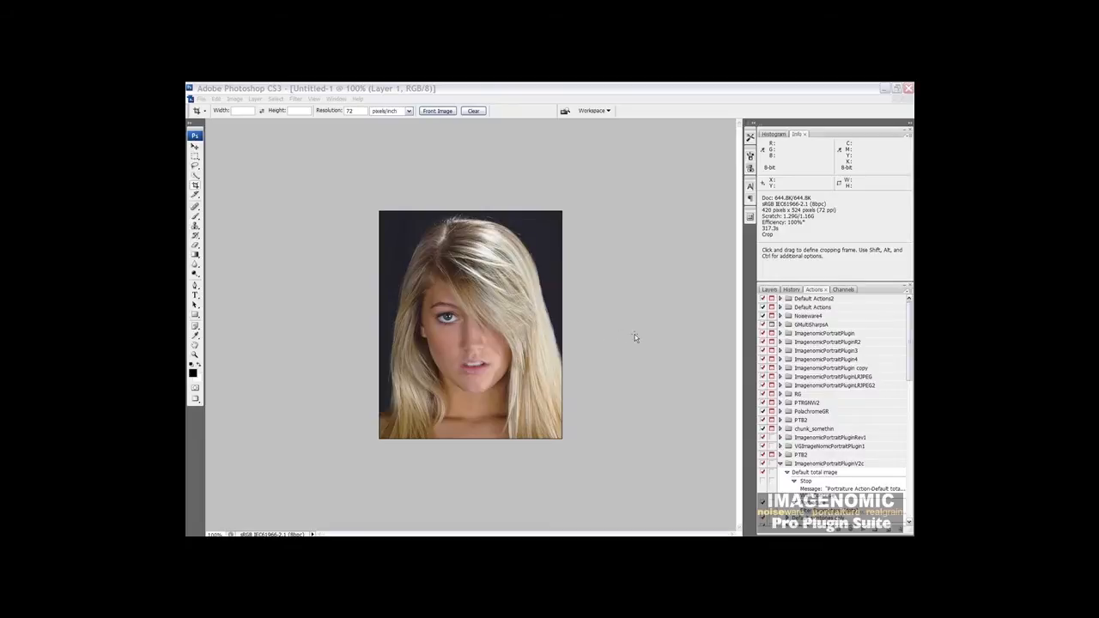
Switch to Internet Explorer, compare the before and after versions of the dark blonde portrait sample, and return to Photoshop
{"action": "key", "text": "alt+Tab"}
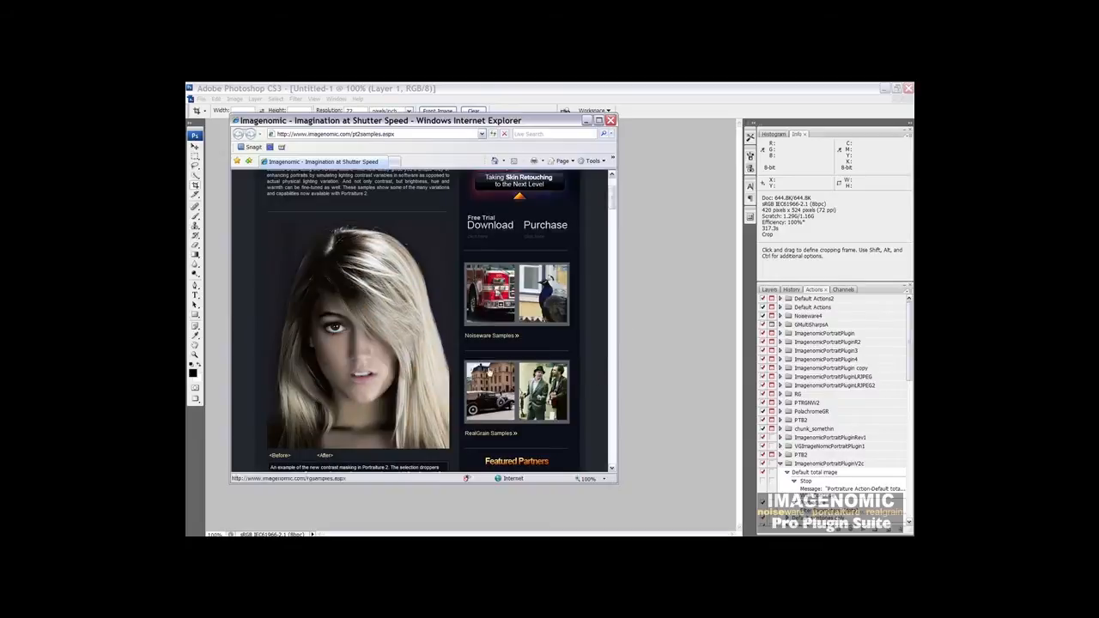
{"action": "left_click", "coordinate": [285, 456]}
{"action": "left_click_drag", "start_coordinate": [386, 124], "coordinate": [672, 123]}
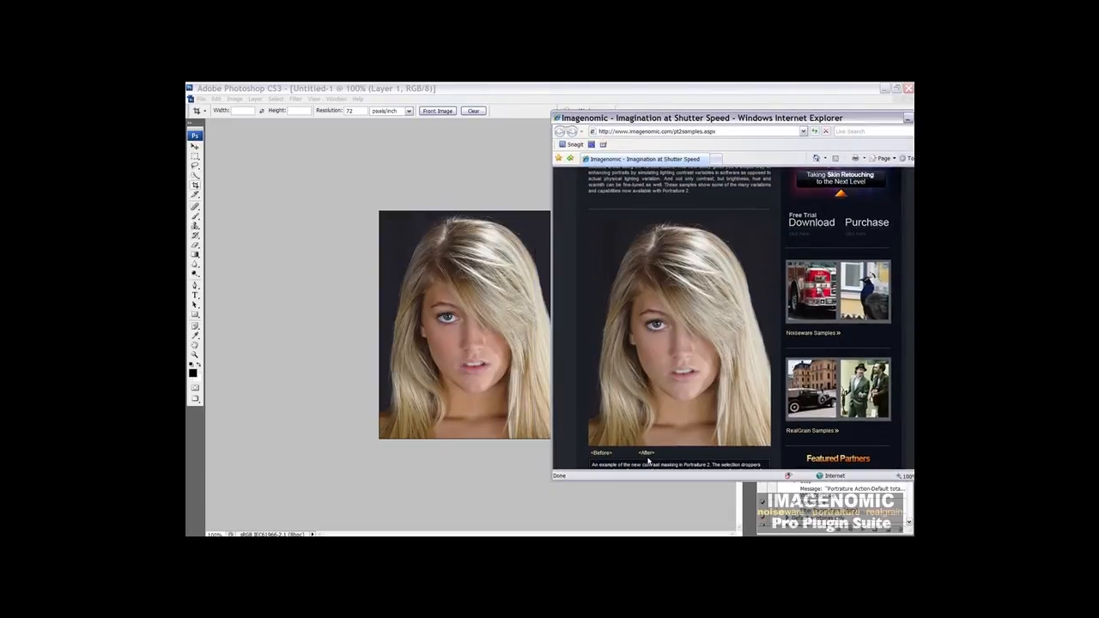
{"action": "left_click", "coordinate": [647, 455]}
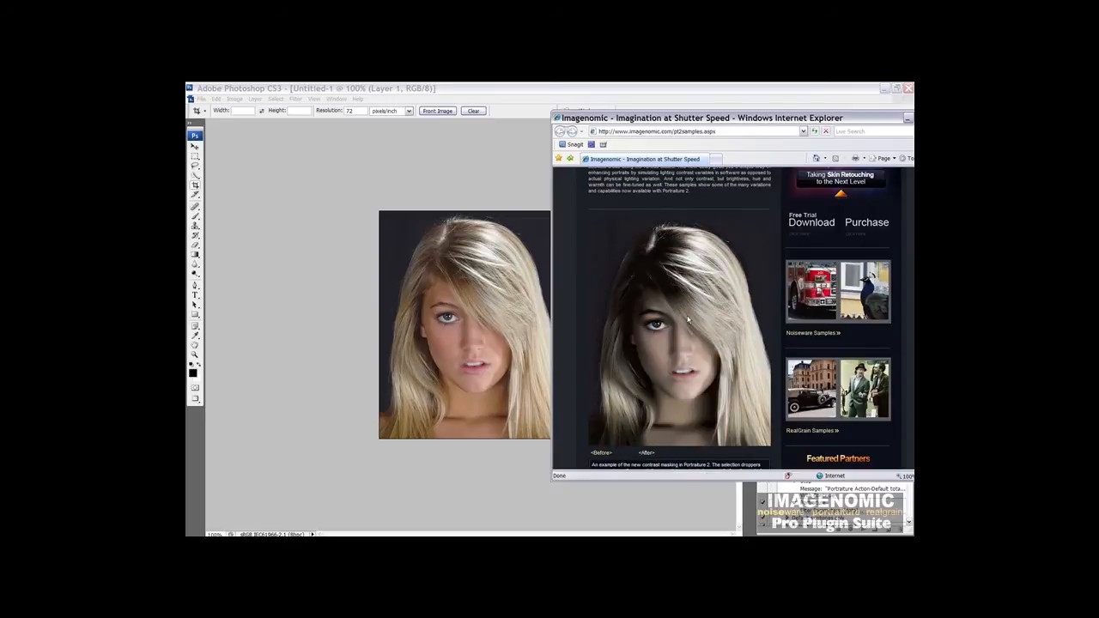
{"action": "left_click_drag", "start_coordinate": [721, 121], "coordinate": [493, 108]}
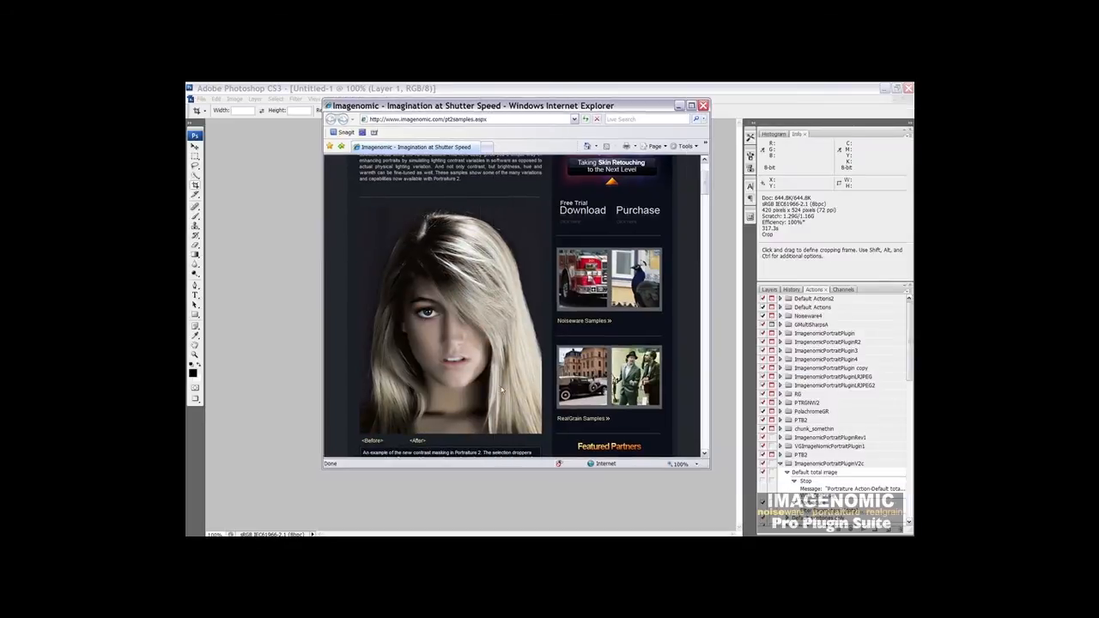
{"action": "left_click", "coordinate": [502, 489]}
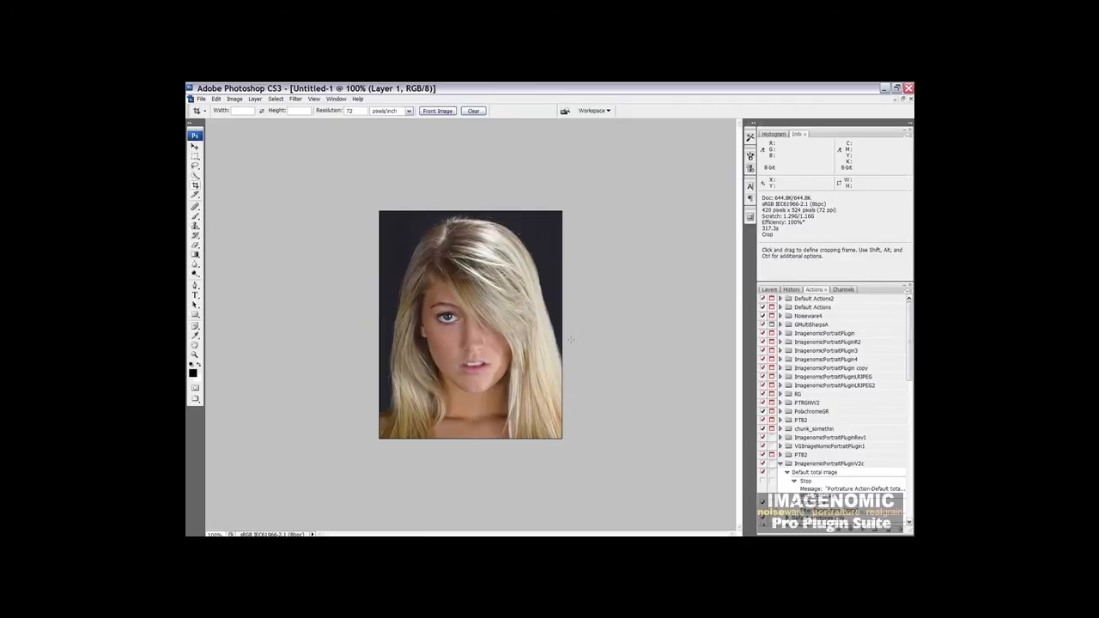
Open the portrait in the Portraiture filter and apply the Default preset
{"action": "key", "text": "ctrl+alt+f"}
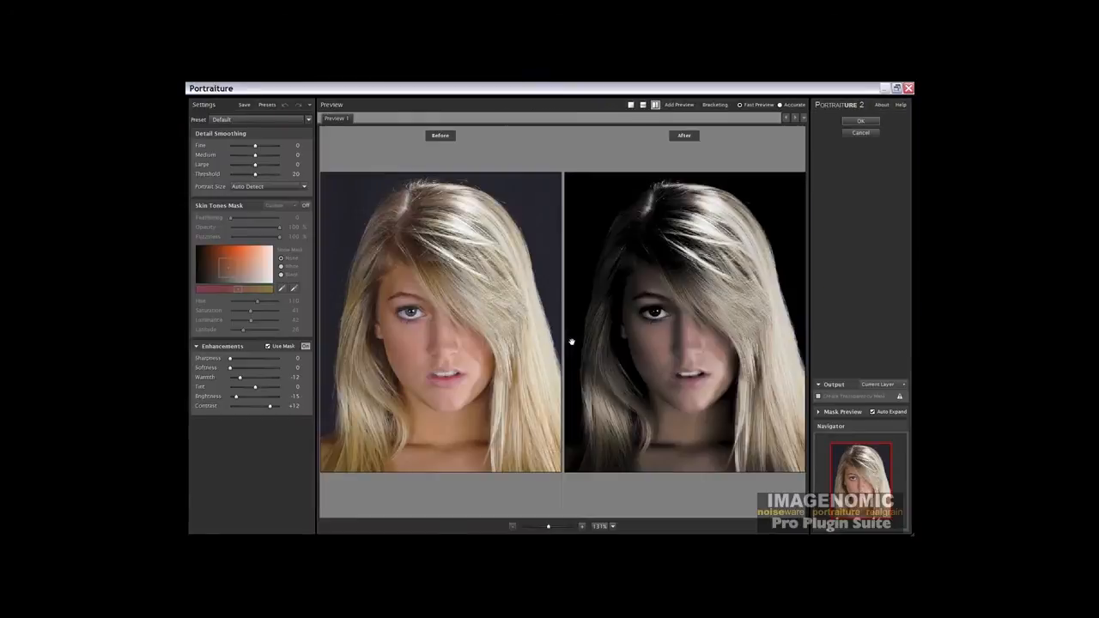
{"action": "left_click", "coordinate": [513, 527]}
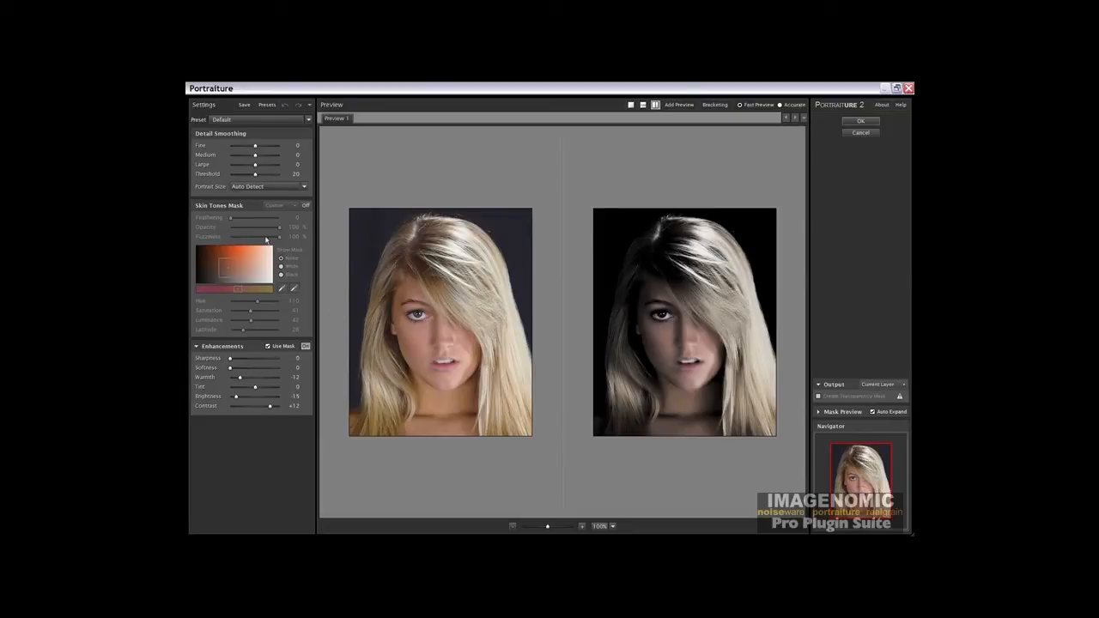
{"action": "left_click", "coordinate": [269, 121]}
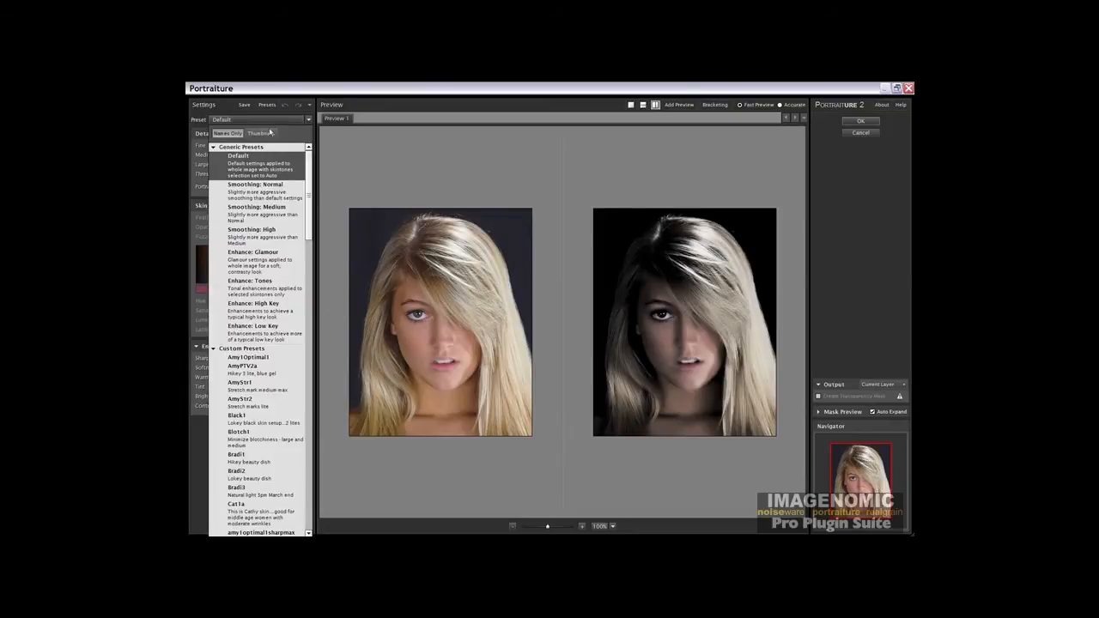
{"action": "left_click", "coordinate": [256, 169]}
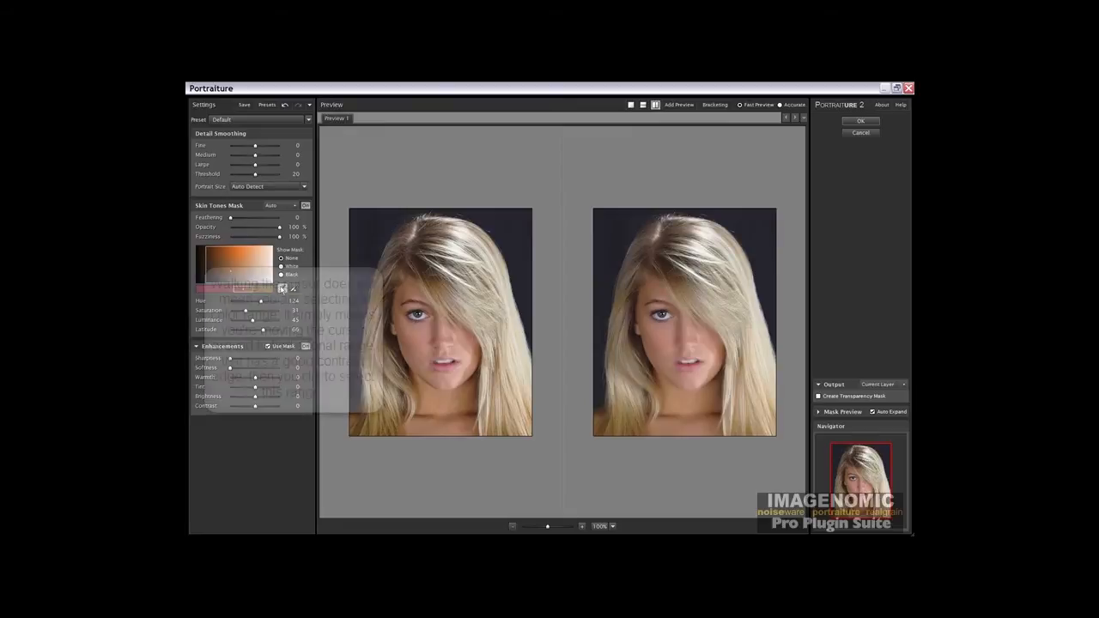
Check the website's before and after sample, and pick the shaded skin tone beside the cheek for the Skin Tones Mask
{"action": "left_click", "coordinate": [282, 289]}
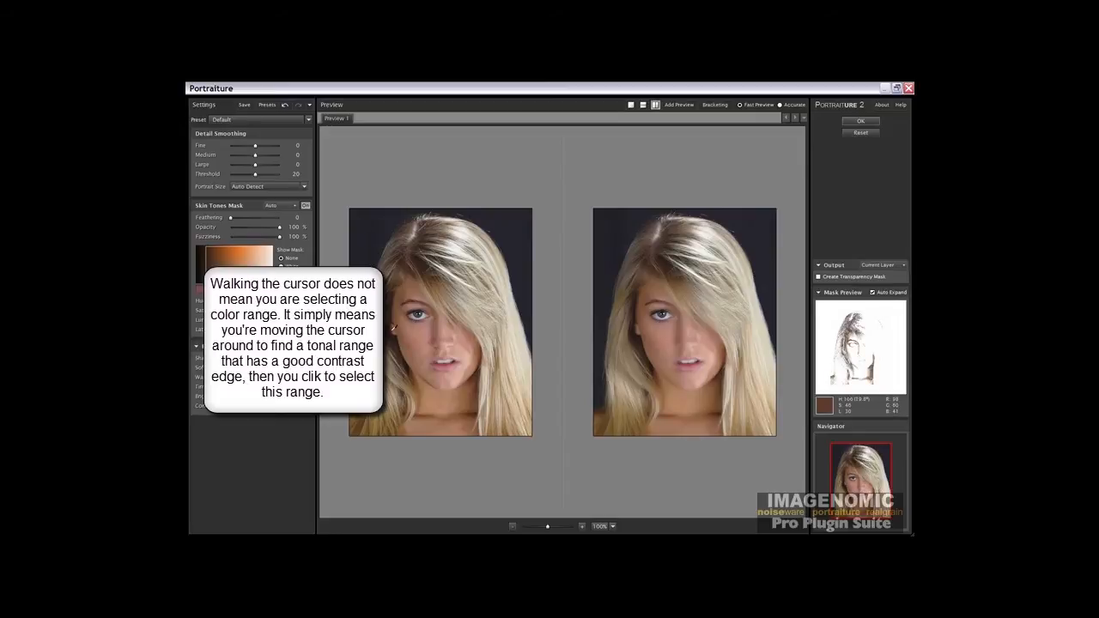
{"action": "key", "text": "alt+Tab"}
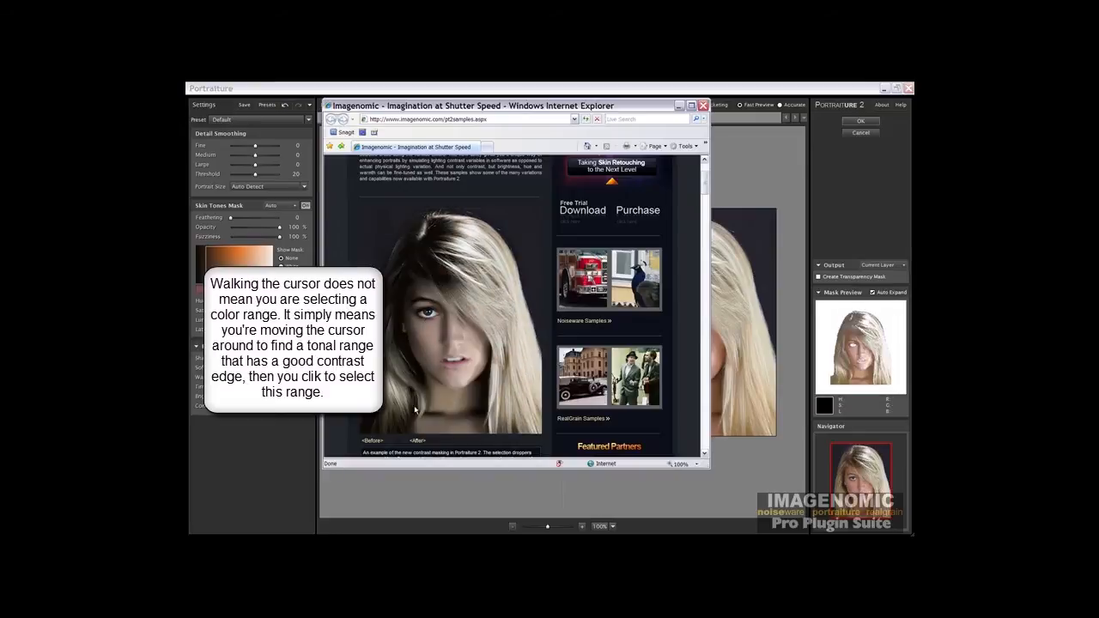
{"action": "mouse_move", "coordinate": [370, 443]}
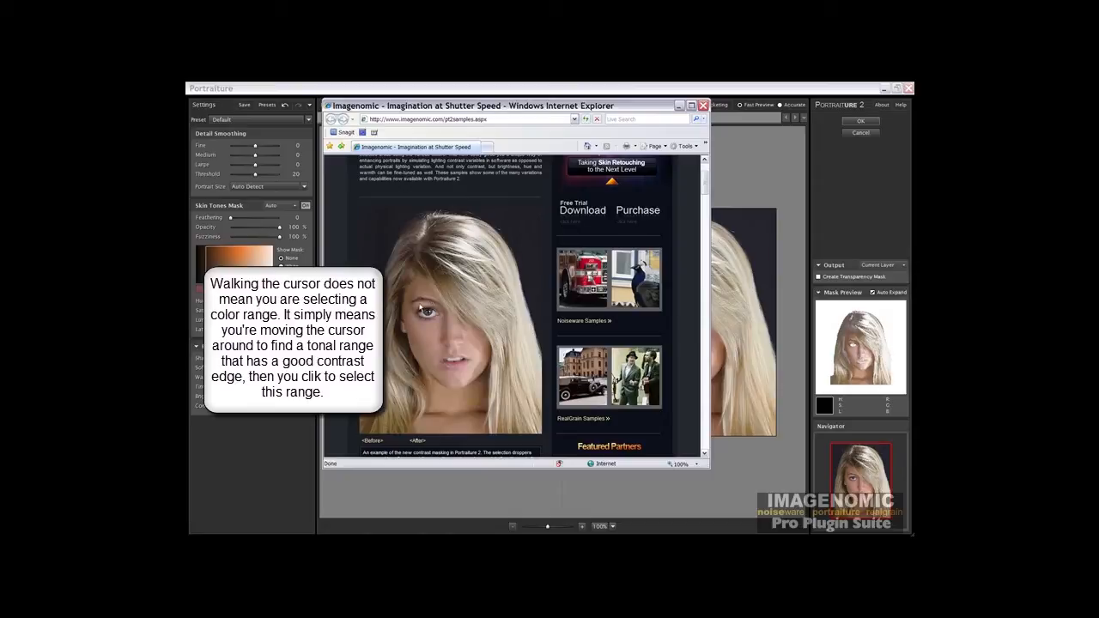
{"action": "mouse_move", "coordinate": [417, 443]}
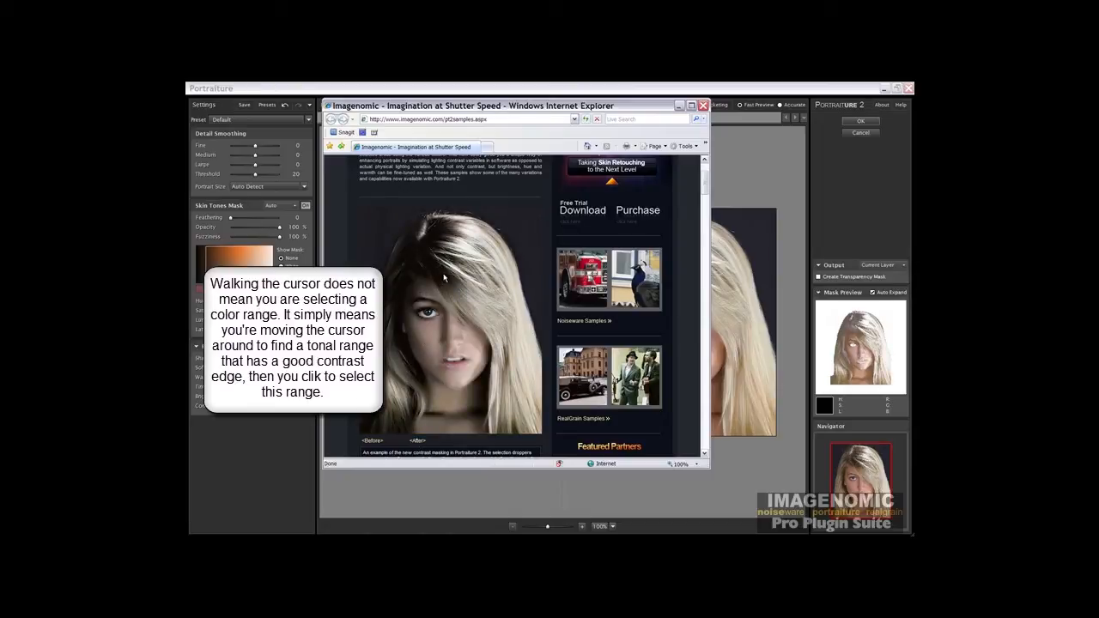
{"action": "key", "text": "alt+Tab"}
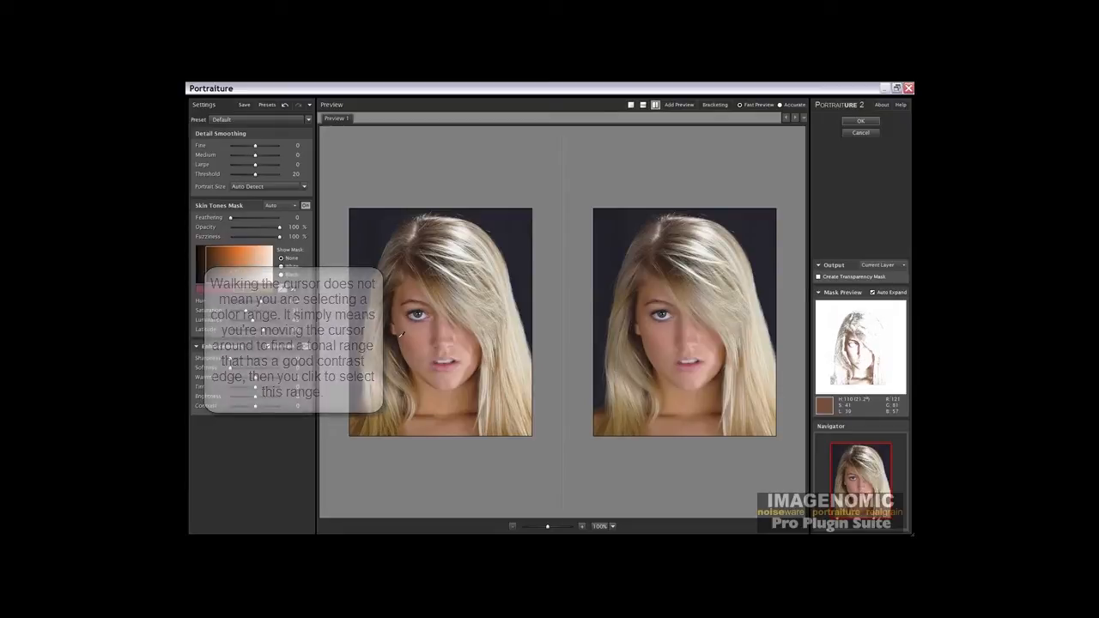
{"action": "left_click", "coordinate": [400, 336]}
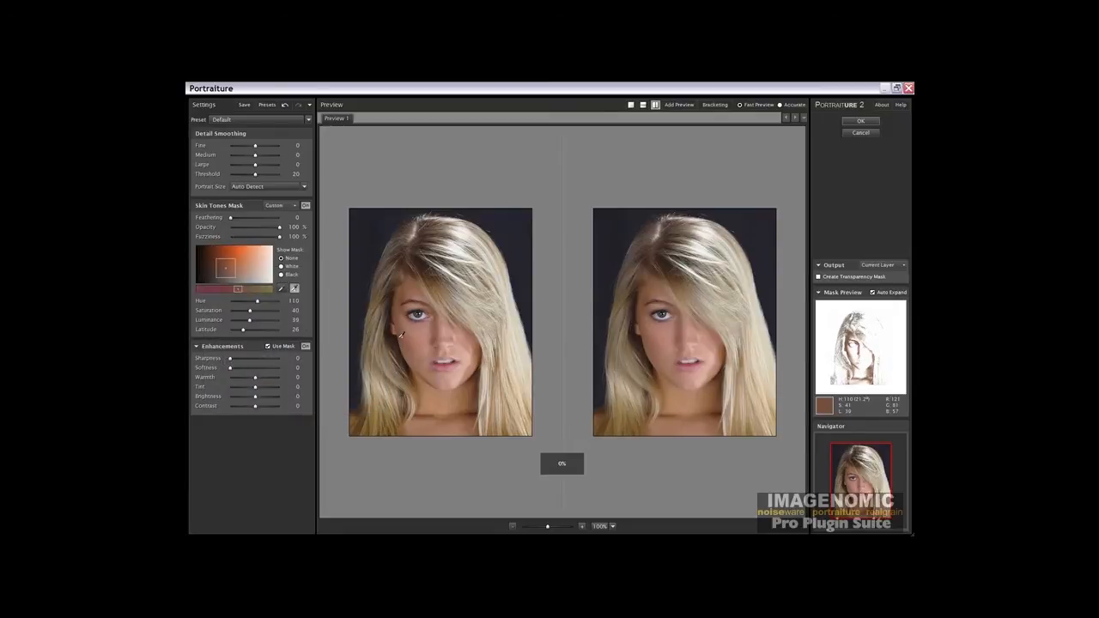
Set the enhancement Brightness to -15 and Contrast to +14, and turn off the Skin Tones Mask
{"action": "left_click", "coordinate": [237, 397]}
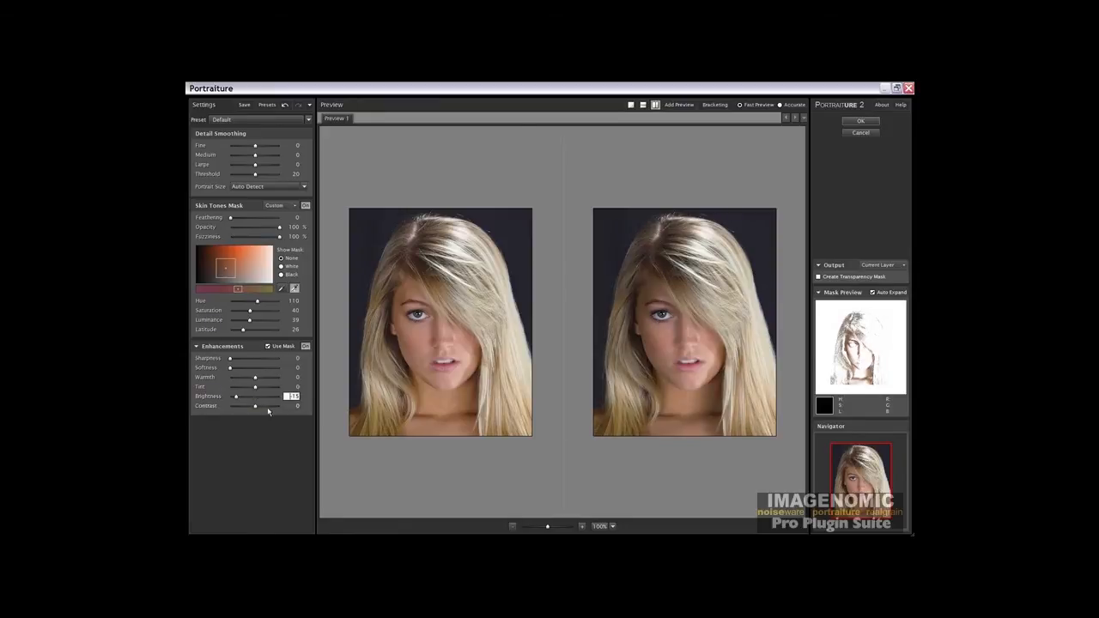
{"action": "left_click", "coordinate": [273, 407]}
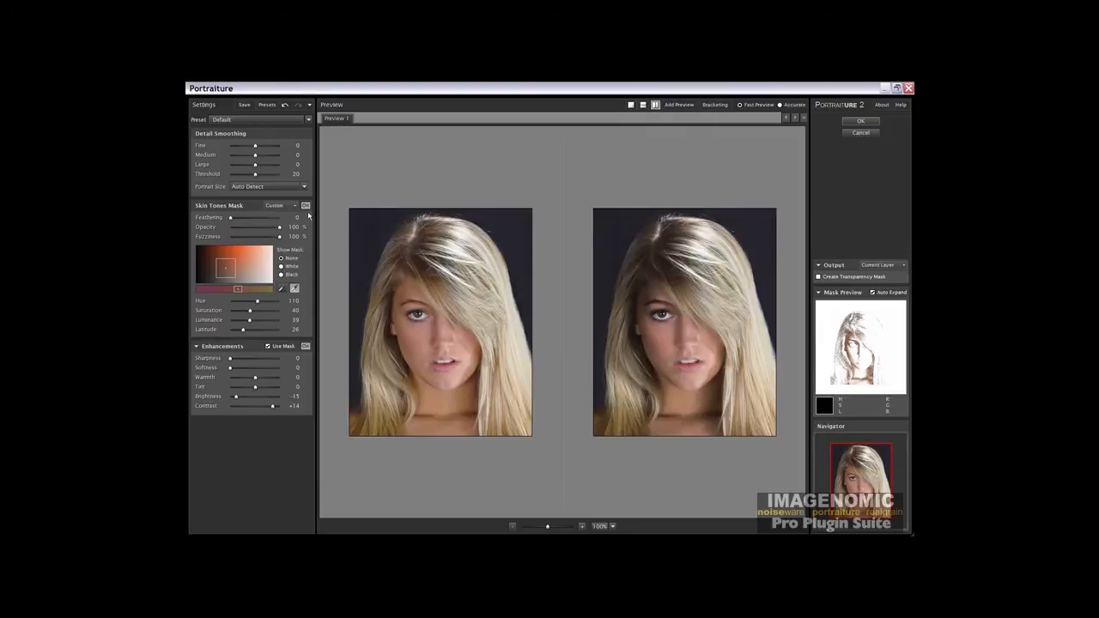
{"action": "left_click", "coordinate": [306, 206]}
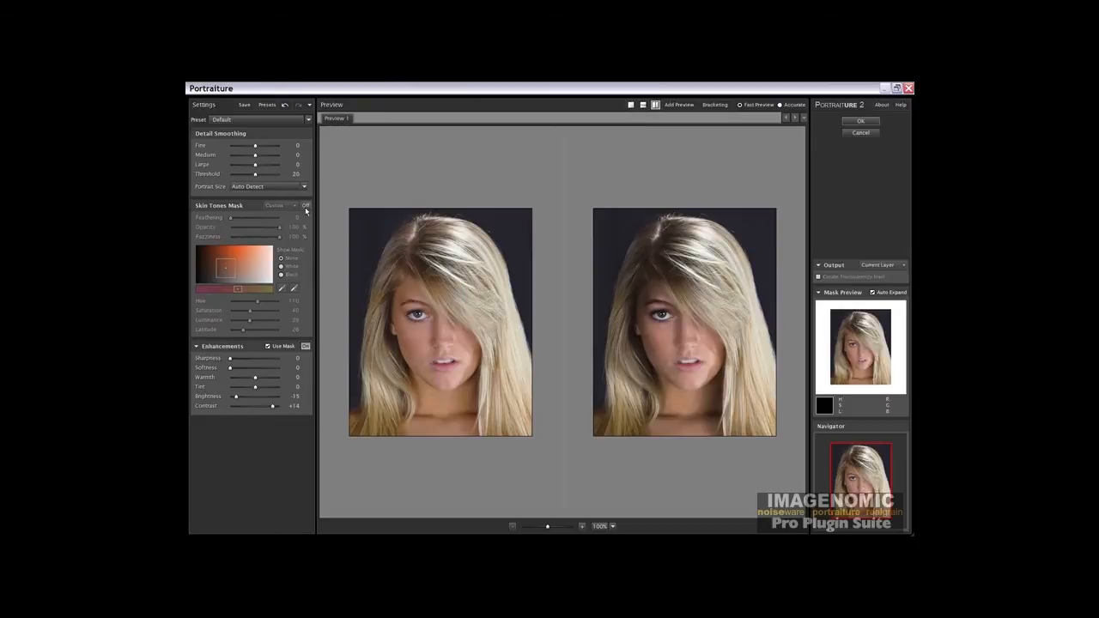
Set Warmth to -12 and compare the result with the after sample in Internet Explorer
{"action": "left_click_drag", "start_coordinate": [255, 378], "coordinate": [241, 382]}
{"action": "key", "text": "alt+Tab"}
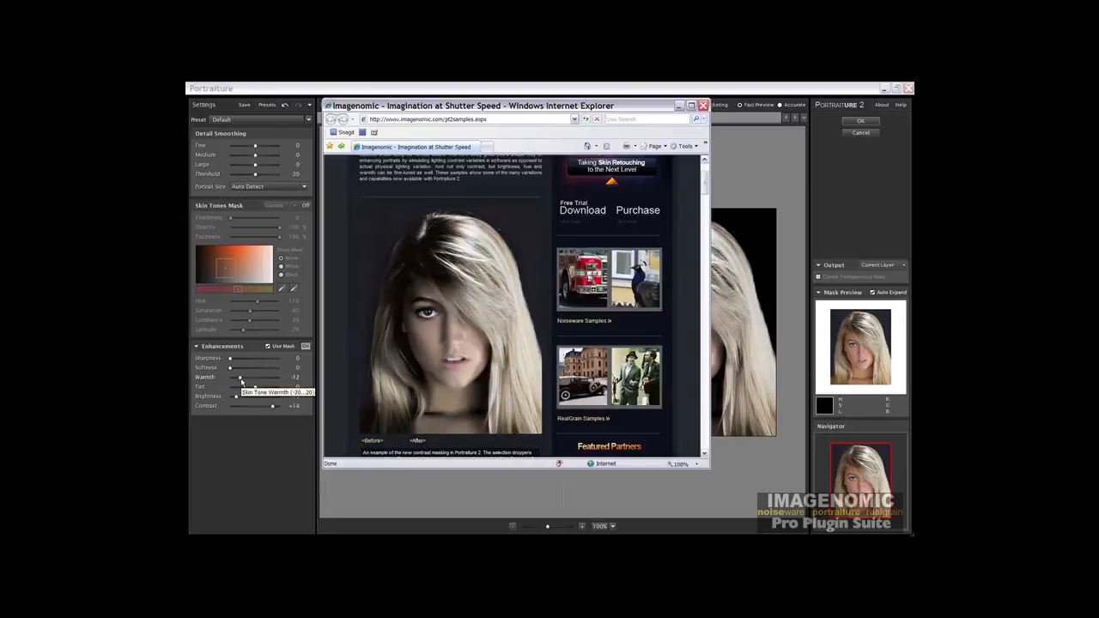
{"action": "left_click_drag", "start_coordinate": [560, 105], "coordinate": [492, 104]}
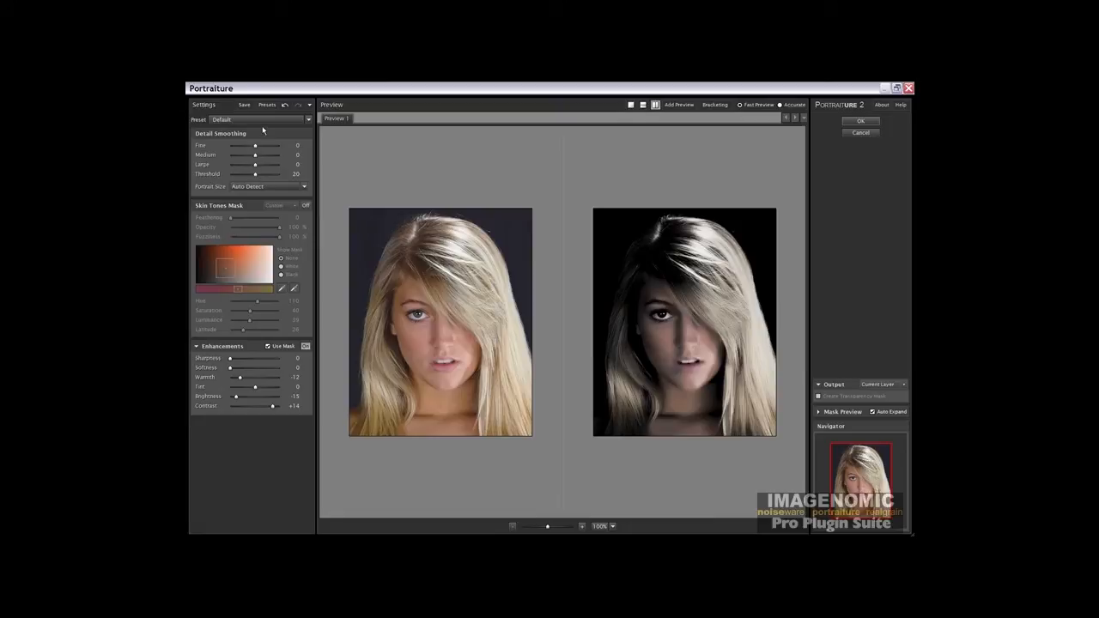
Reset the filter to the Default preset and sample the cheek's skin tone for the Skin Tones Mask
{"action": "left_click", "coordinate": [262, 120]}
{"action": "left_click", "coordinate": [257, 148]}
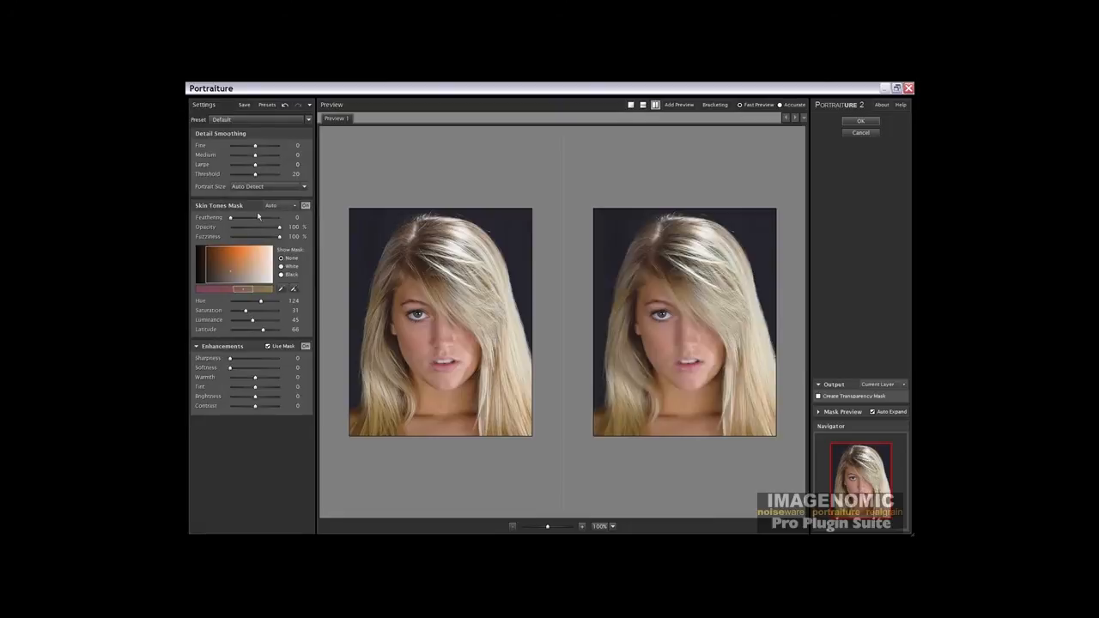
{"action": "left_click", "coordinate": [281, 289]}
{"action": "left_click", "coordinate": [414, 344]}
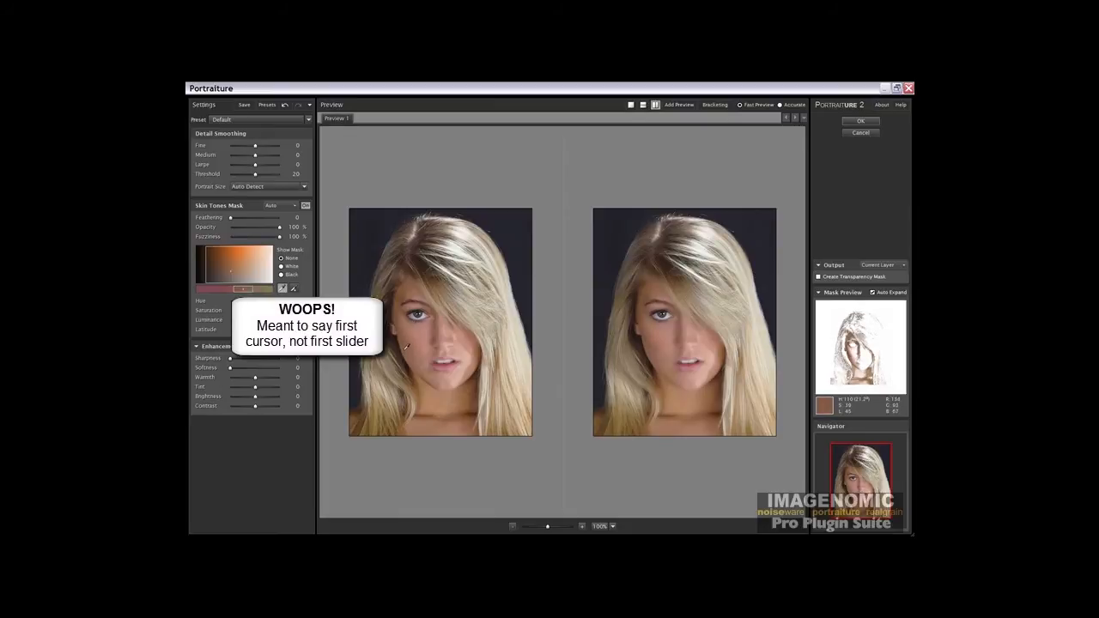
{"action": "left_click", "coordinate": [406, 347]}
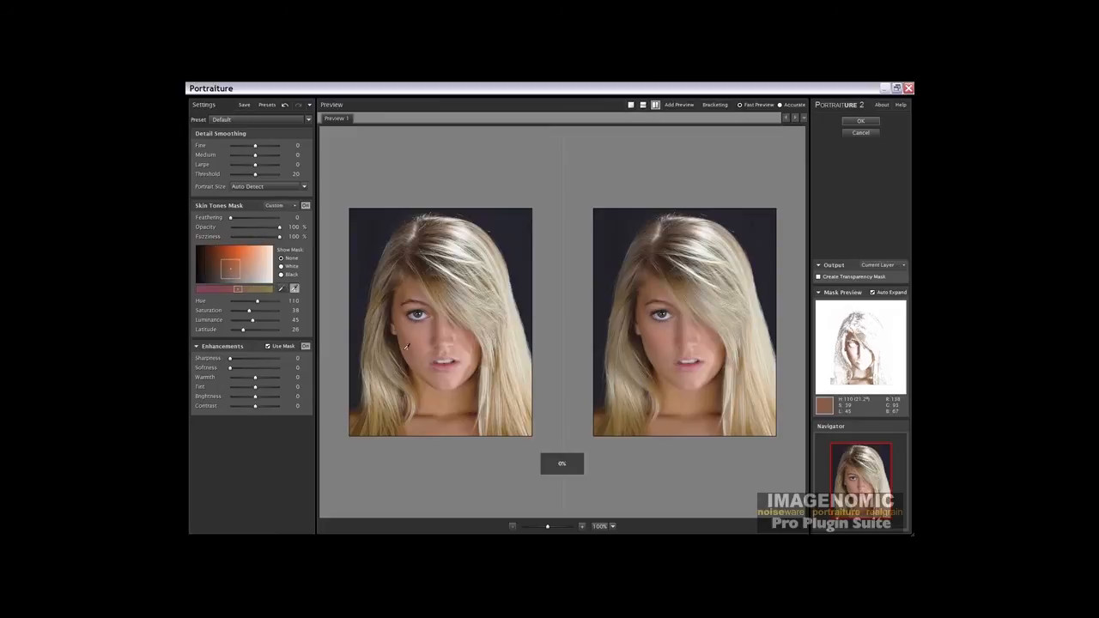
Set Brightness to -15 and Contrast to +13, turn off the Skin Tones Mask and set Warmth to -12
{"action": "left_click", "coordinate": [237, 398]}
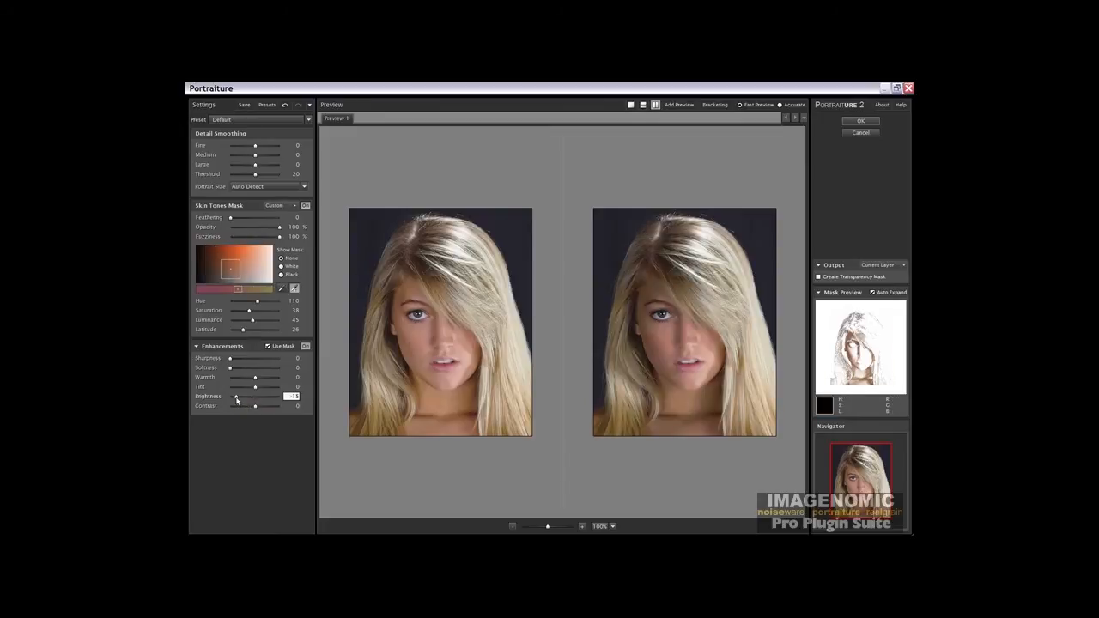
{"action": "left_click", "coordinate": [271, 408]}
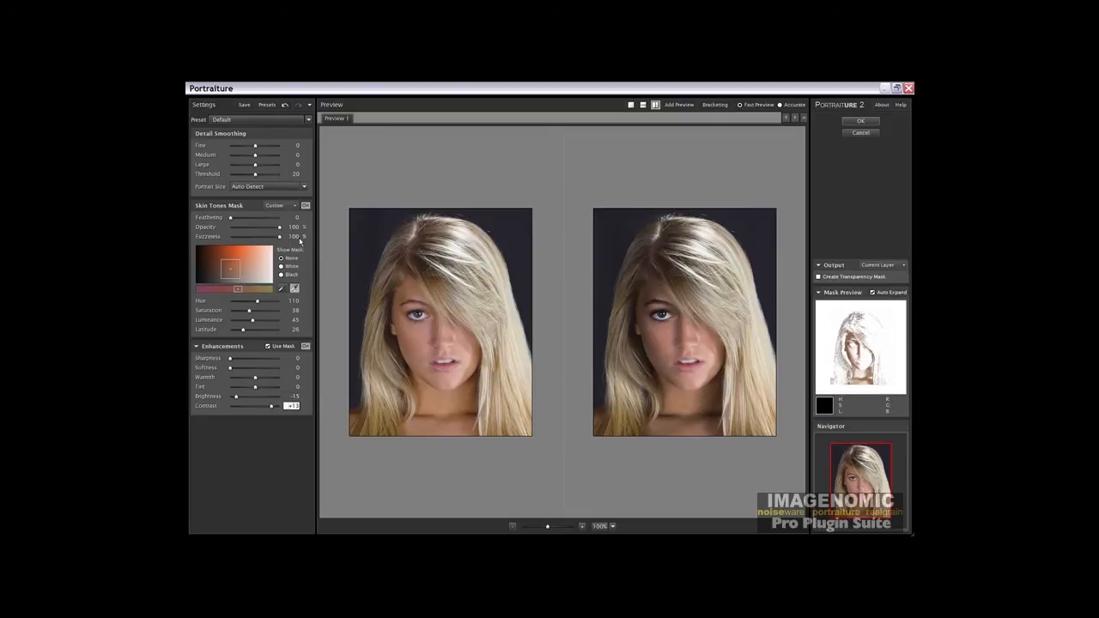
{"action": "left_click", "coordinate": [305, 206]}
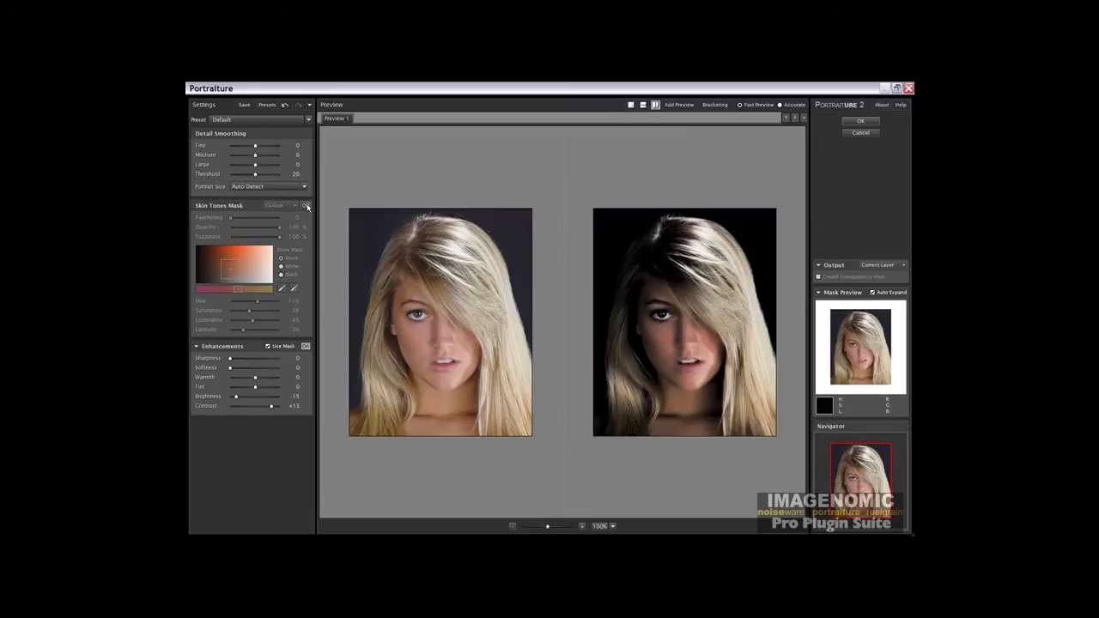
{"action": "left_click_drag", "start_coordinate": [255, 378], "coordinate": [240, 379]}
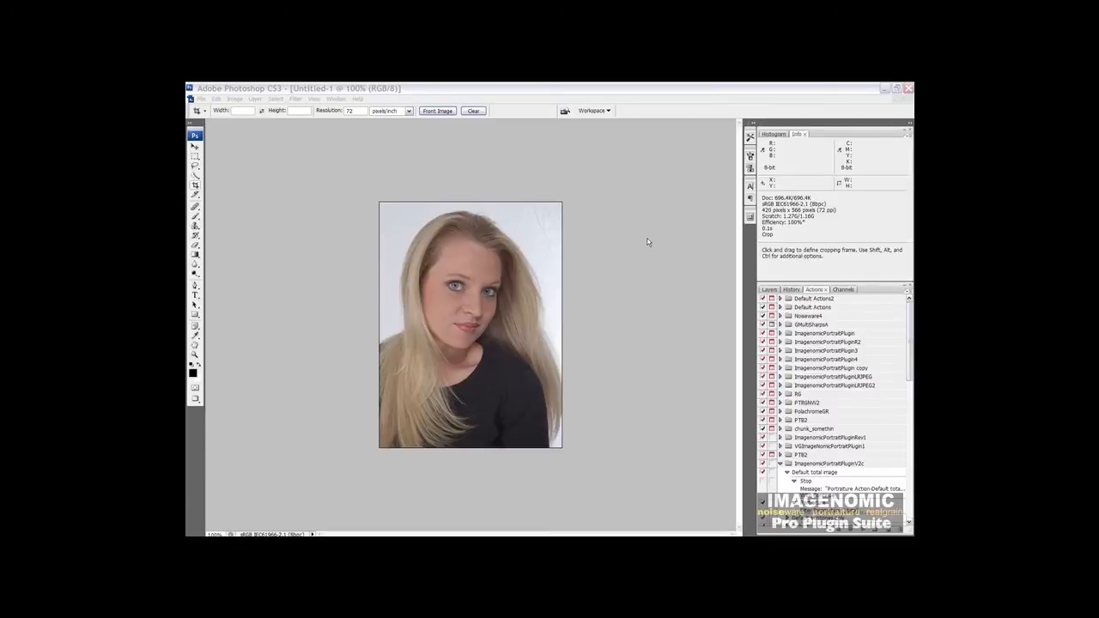
In Internet Explorer, compare the before and after versions of the sample of the woman in black, and return to Photoshop
{"action": "key", "text": "alt+Tab"}
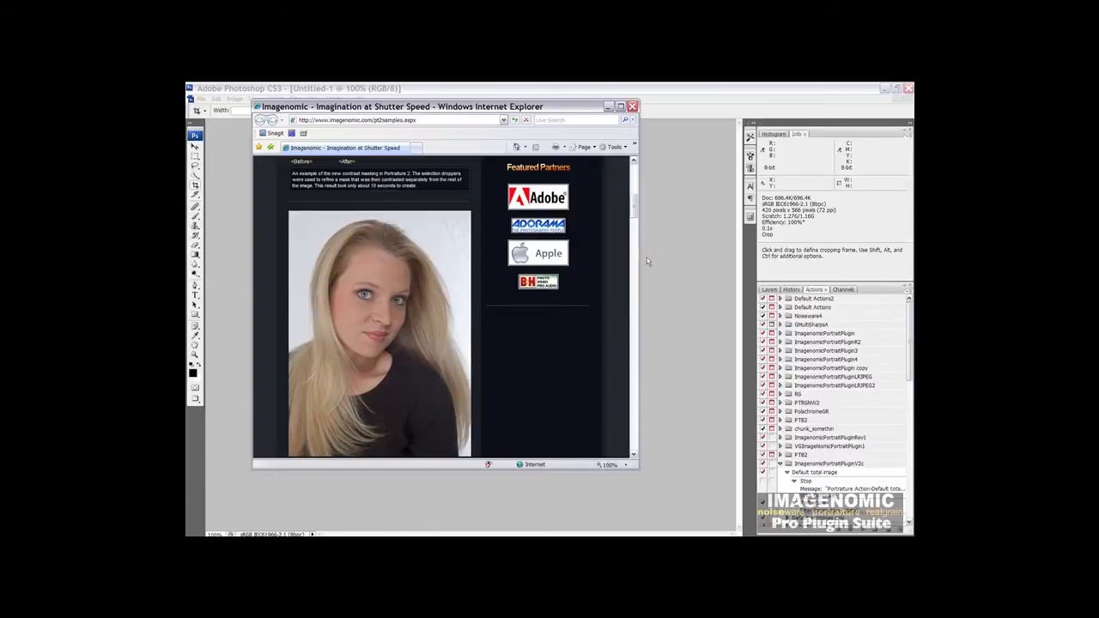
{"action": "scroll", "coordinate": [404, 326], "scroll_direction": "down", "scroll_amount": 2}
{"action": "scroll", "coordinate": [412, 326], "scroll_direction": "up", "scroll_amount": 2}
{"action": "scroll", "coordinate": [412, 356], "scroll_direction": "down", "scroll_amount": 1}
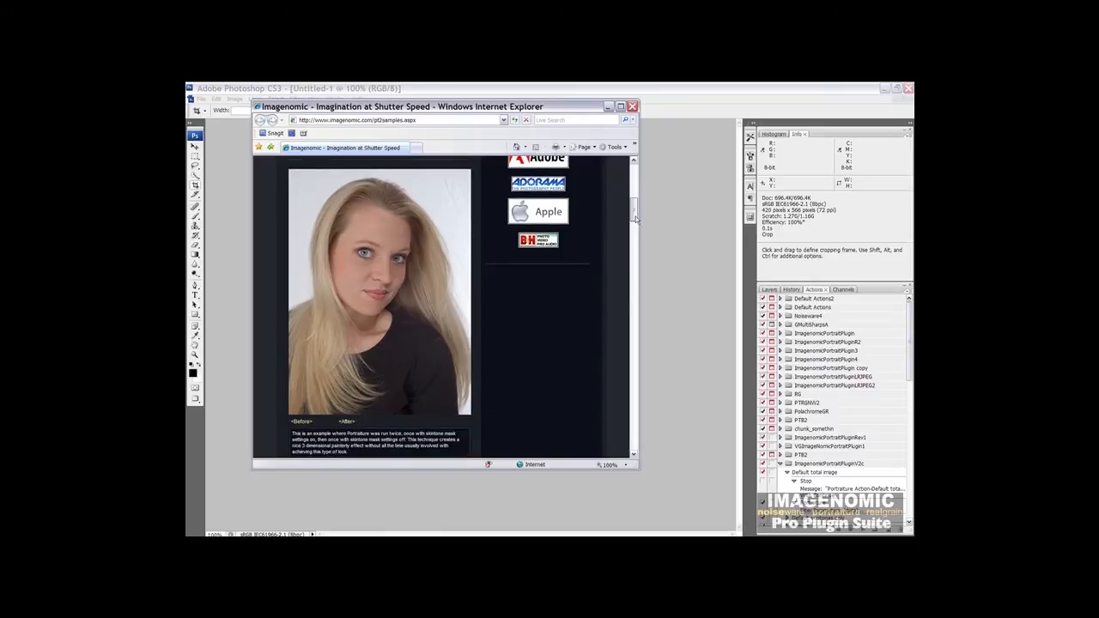
{"action": "left_click", "coordinate": [348, 422]}
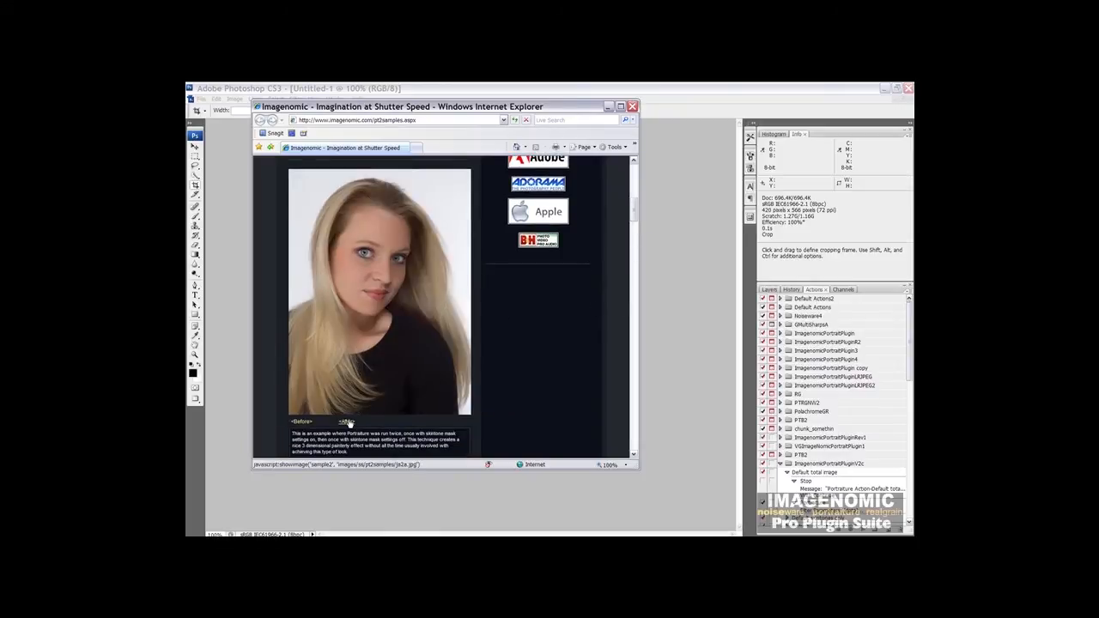
{"action": "left_click", "coordinate": [301, 422]}
{"action": "left_click", "coordinate": [653, 334]}
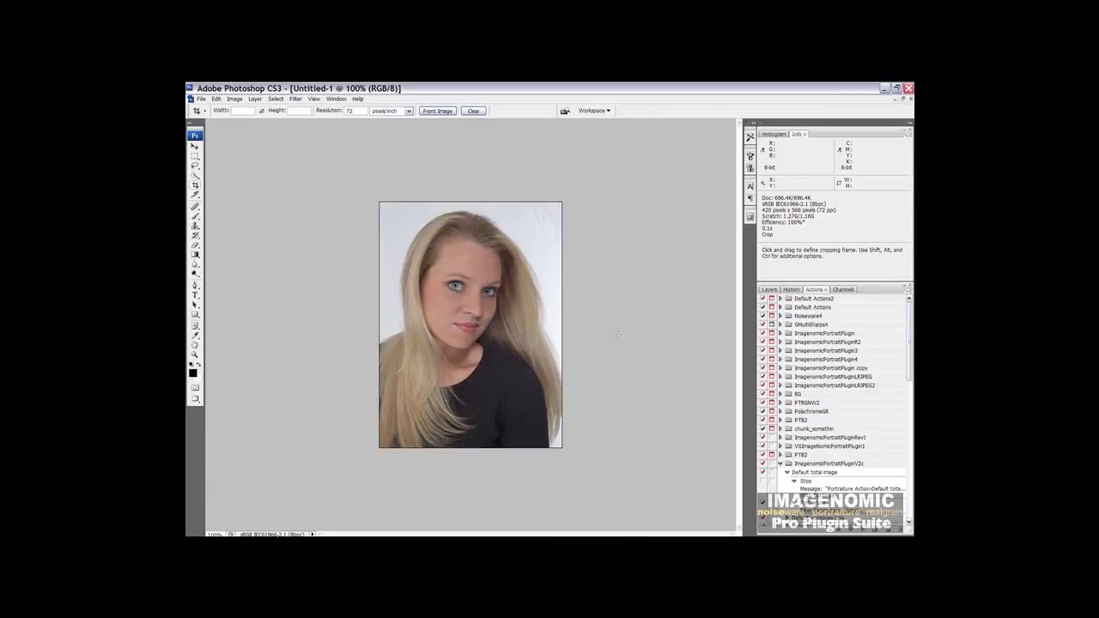
Open the portrait of the woman in black in the Portraiture filter and apply the Default preset
{"action": "key", "text": "v"}
{"action": "key", "text": "ctrl+alt+f"}
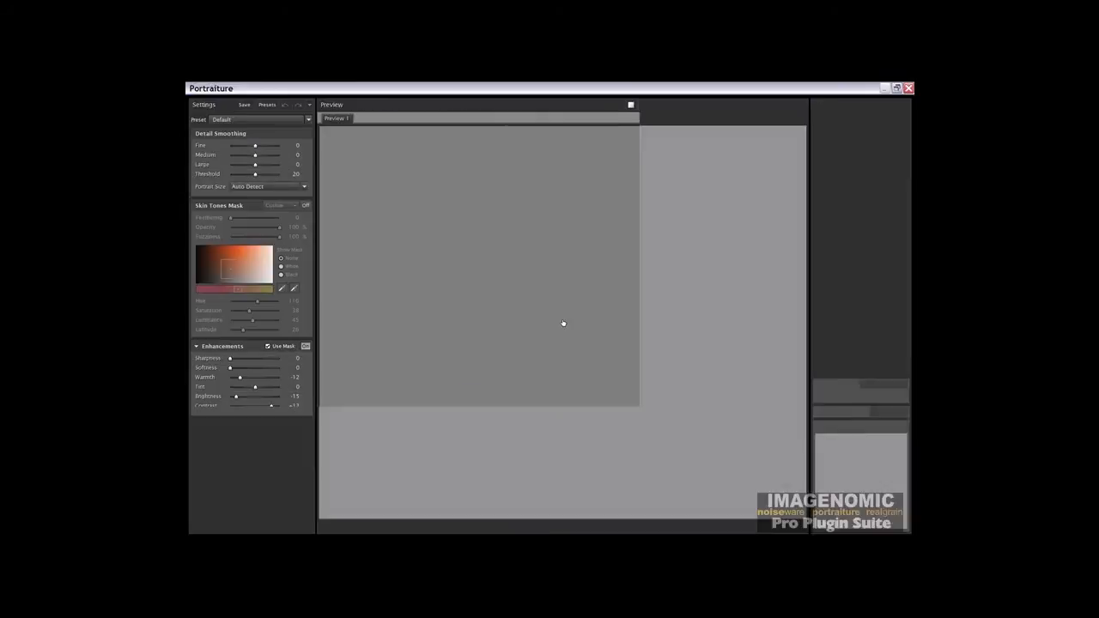
{"action": "left_click", "coordinate": [257, 120]}
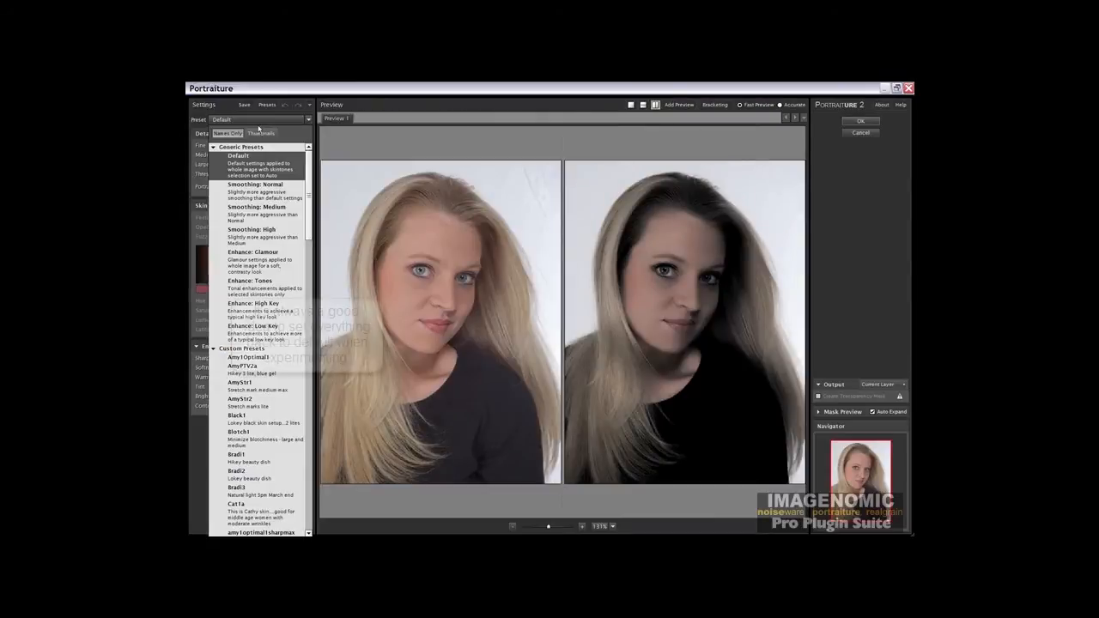
{"action": "left_click", "coordinate": [256, 158]}
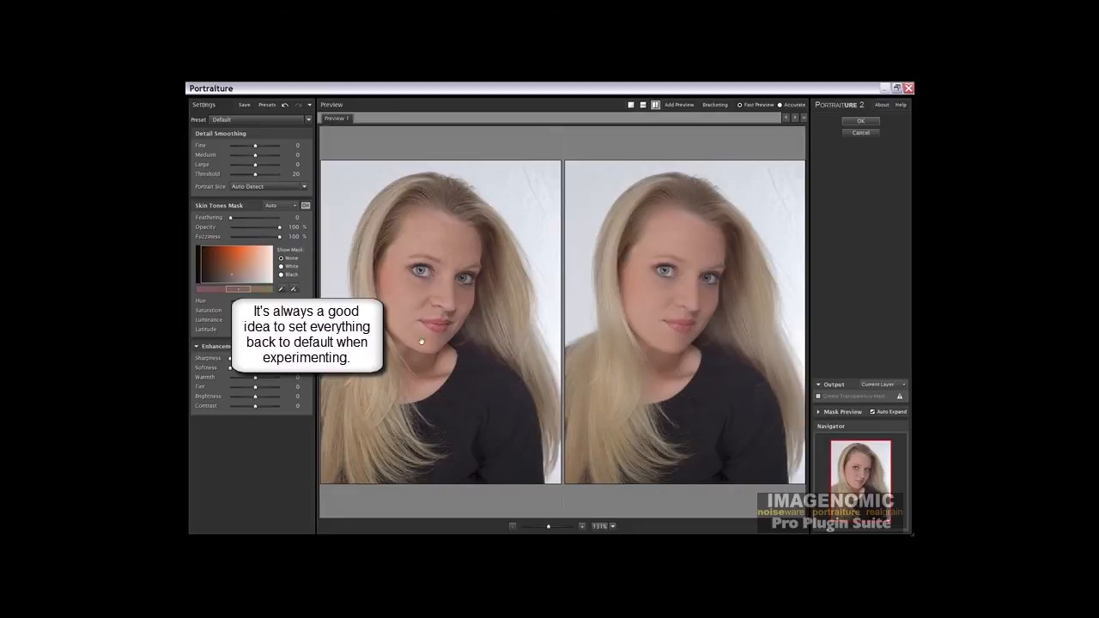
Set the Brightness enhancement to -7 and Contrast to +7 for the portrait of the woman in black
{"action": "left_click_drag", "start_coordinate": [250, 399], "coordinate": [247, 399]}
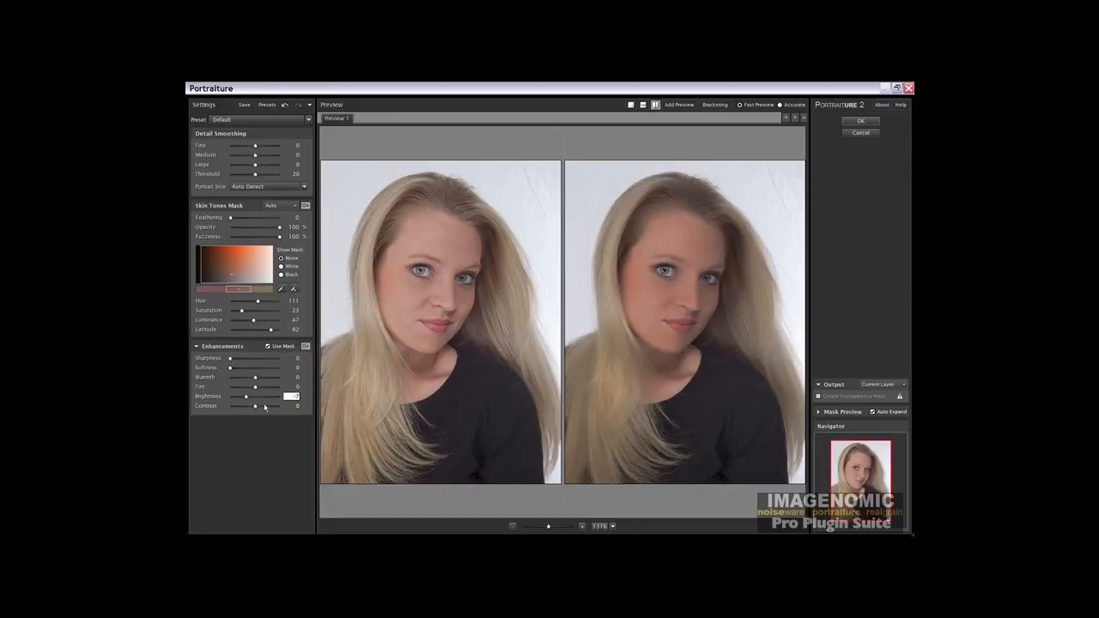
{"action": "left_click", "coordinate": [263, 407]}
{"action": "left_click_drag", "start_coordinate": [263, 408], "coordinate": [265, 409]}
Compare the filter preview at 100% zoom side by side with the website's after version in Internet Explorer, and return to Portraiture
{"action": "key", "text": "alt"}
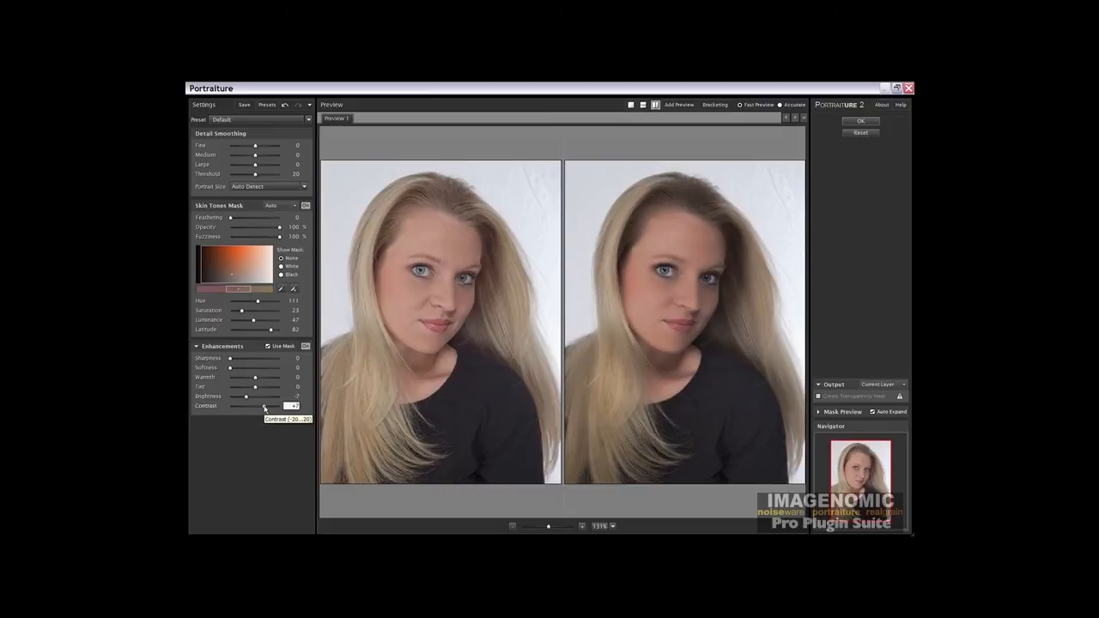
{"action": "key", "text": "alt+Tab"}
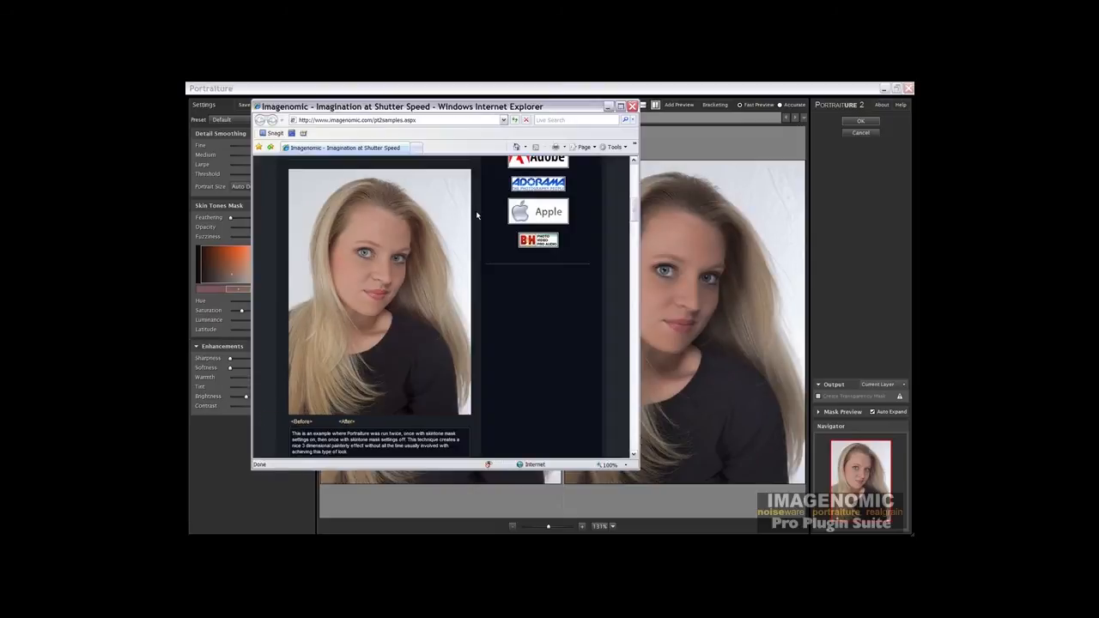
{"action": "left_click_drag", "start_coordinate": [515, 112], "coordinate": [478, 127]}
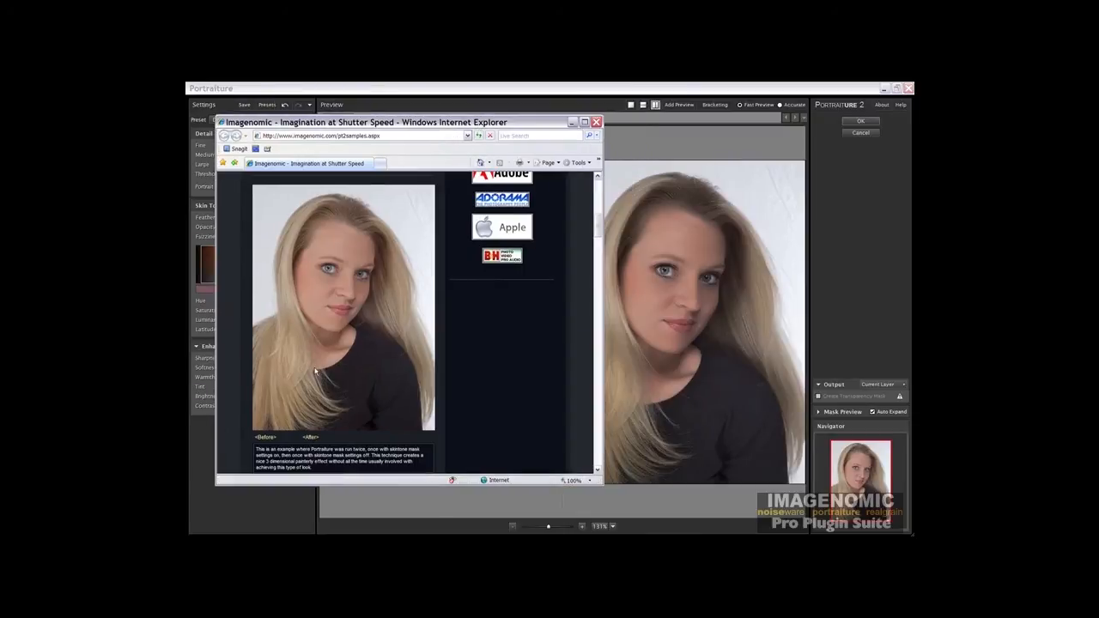
{"action": "left_click", "coordinate": [310, 439]}
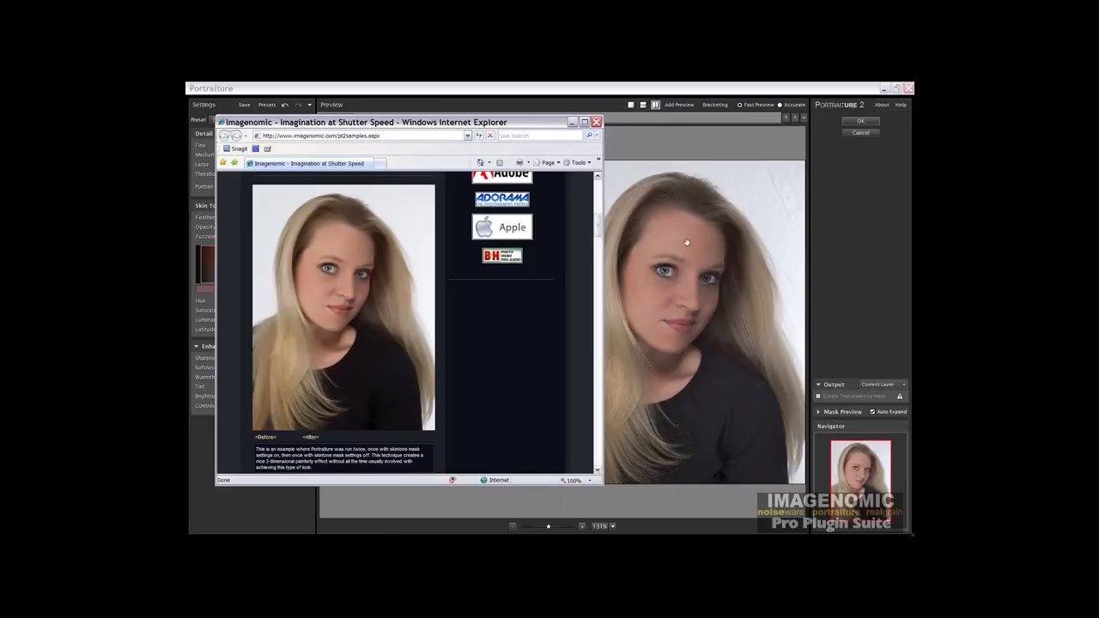
{"action": "left_click_drag", "start_coordinate": [547, 127], "coordinate": [510, 127]}
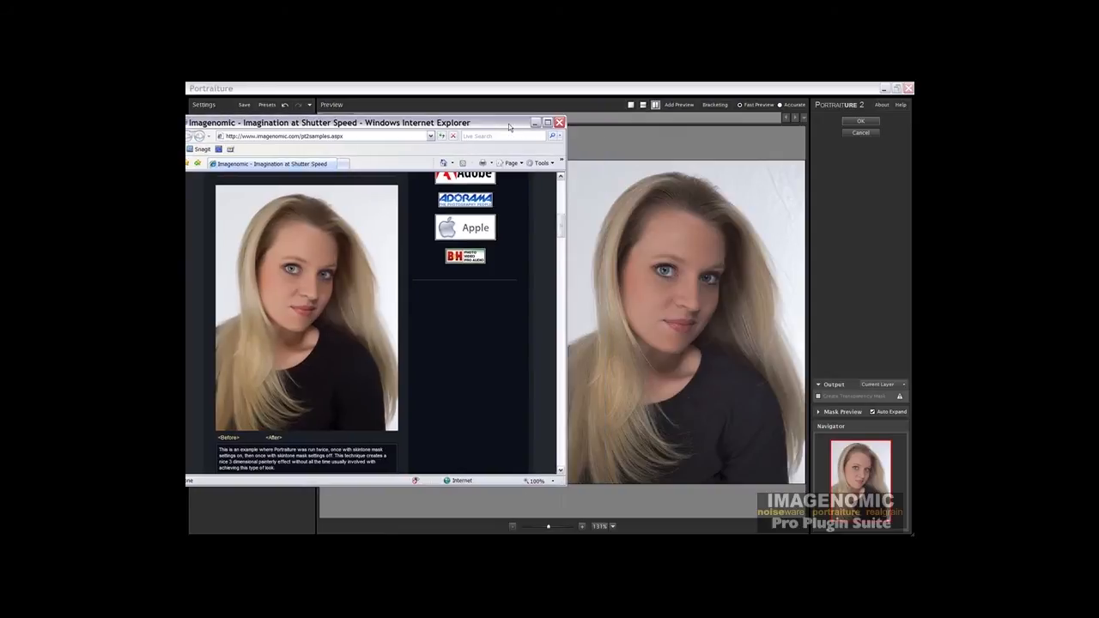
{"action": "left_click", "coordinate": [513, 526]}
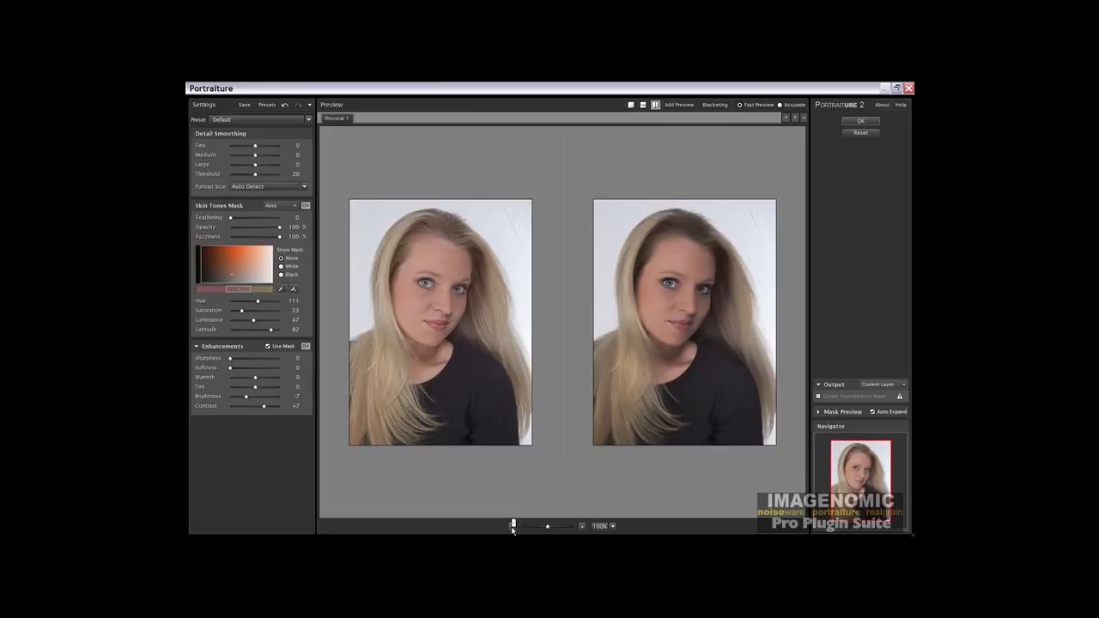
{"action": "key", "text": "alt+Tab"}
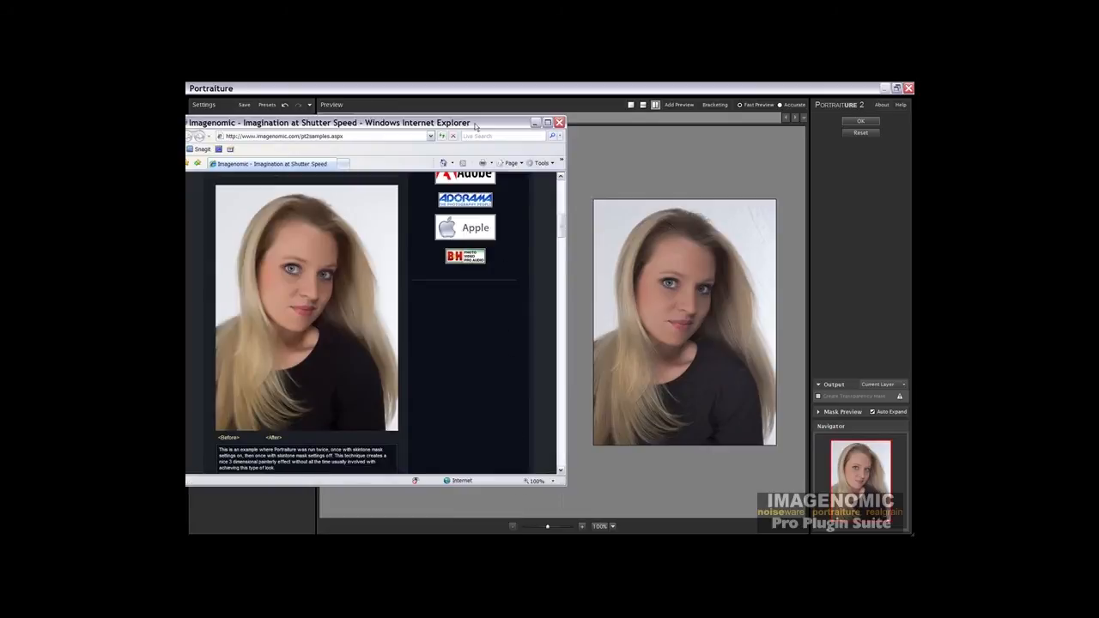
{"action": "left_click_drag", "start_coordinate": [495, 125], "coordinate": [505, 123]}
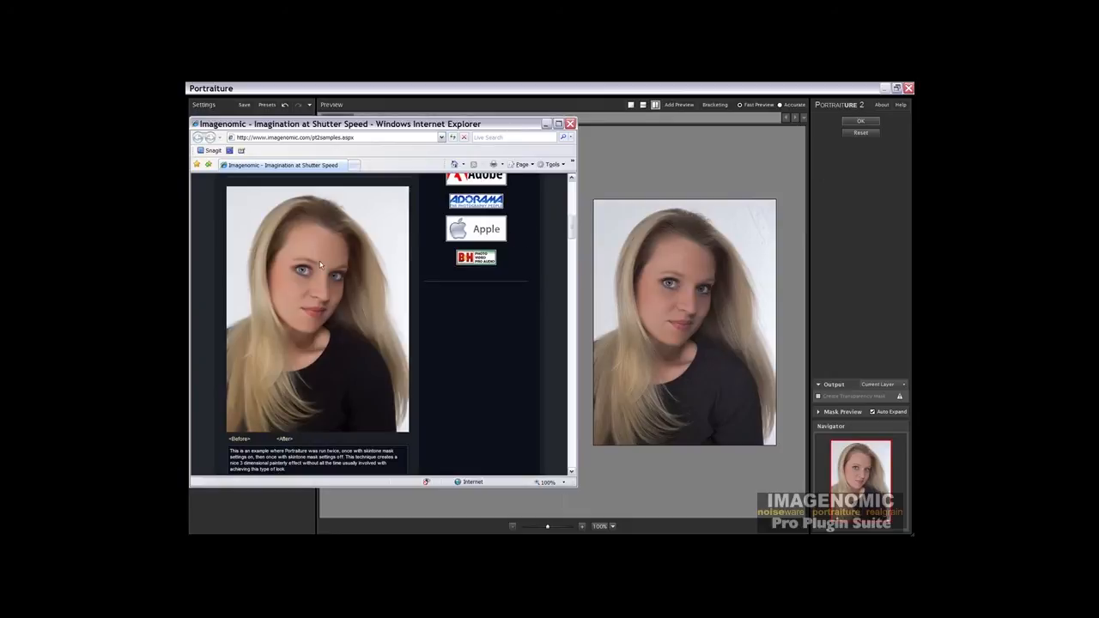
{"action": "key", "text": "alt+Tab"}
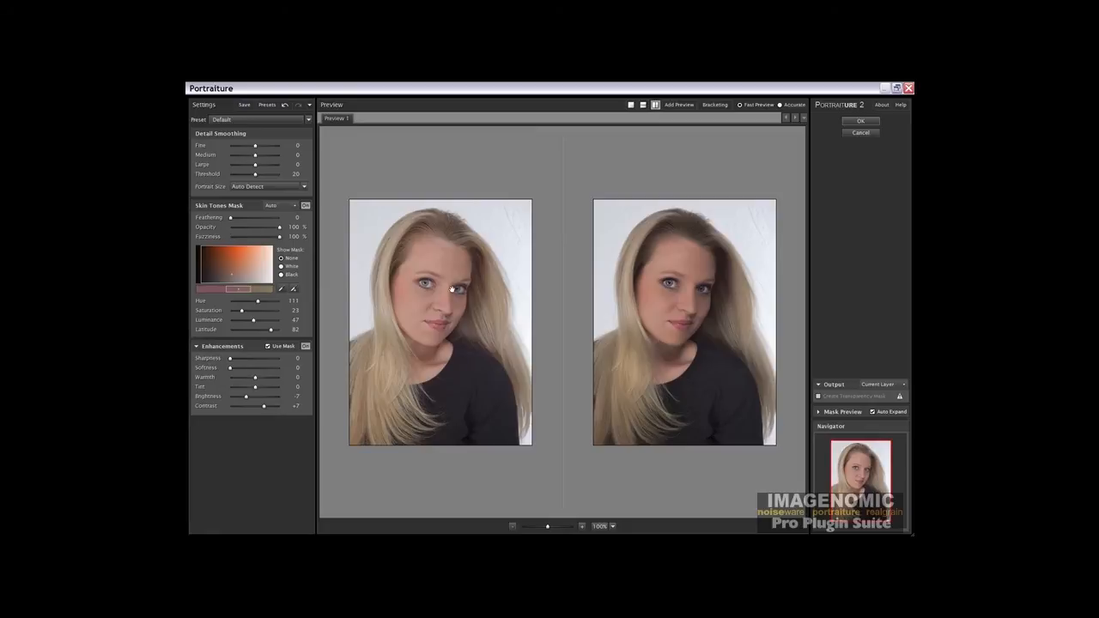
Turn off the Skin Tones Mask and set Tint to +7 and Brightness to -4, checking against the website sample
{"action": "left_click", "coordinate": [305, 207]}
{"action": "key", "text": "alt"}
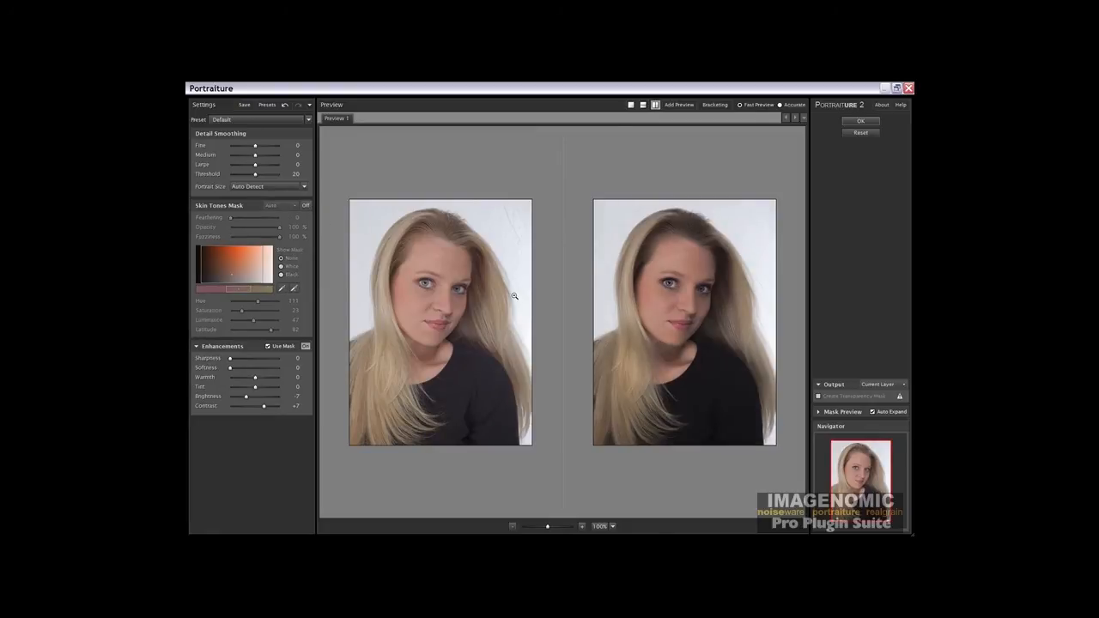
{"action": "key", "text": "alt+Tab"}
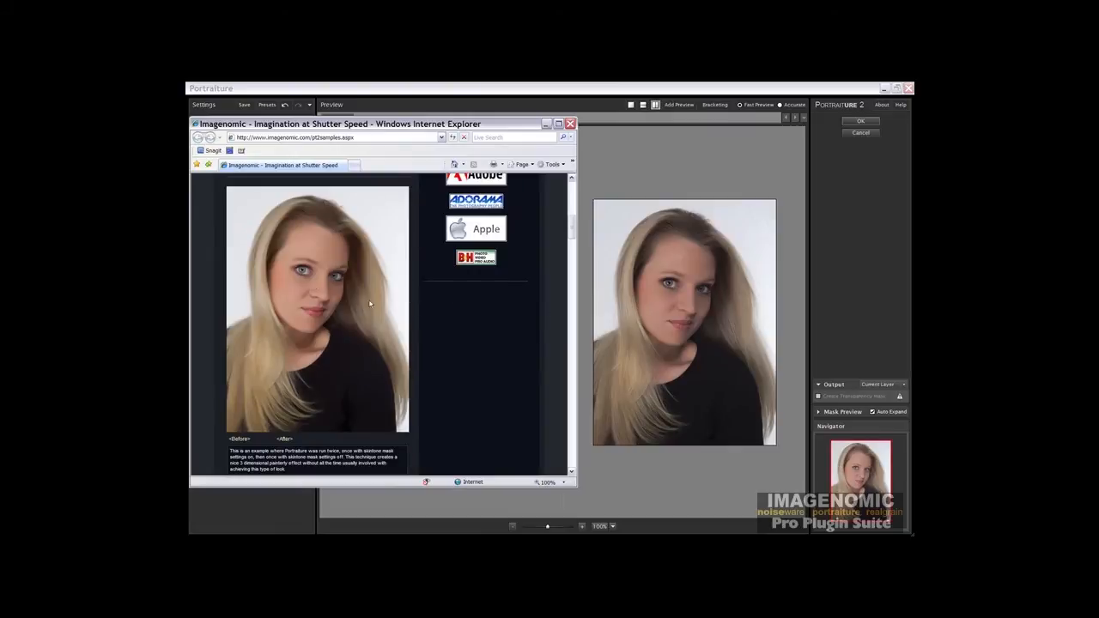
{"action": "key", "text": "alt+Tab"}
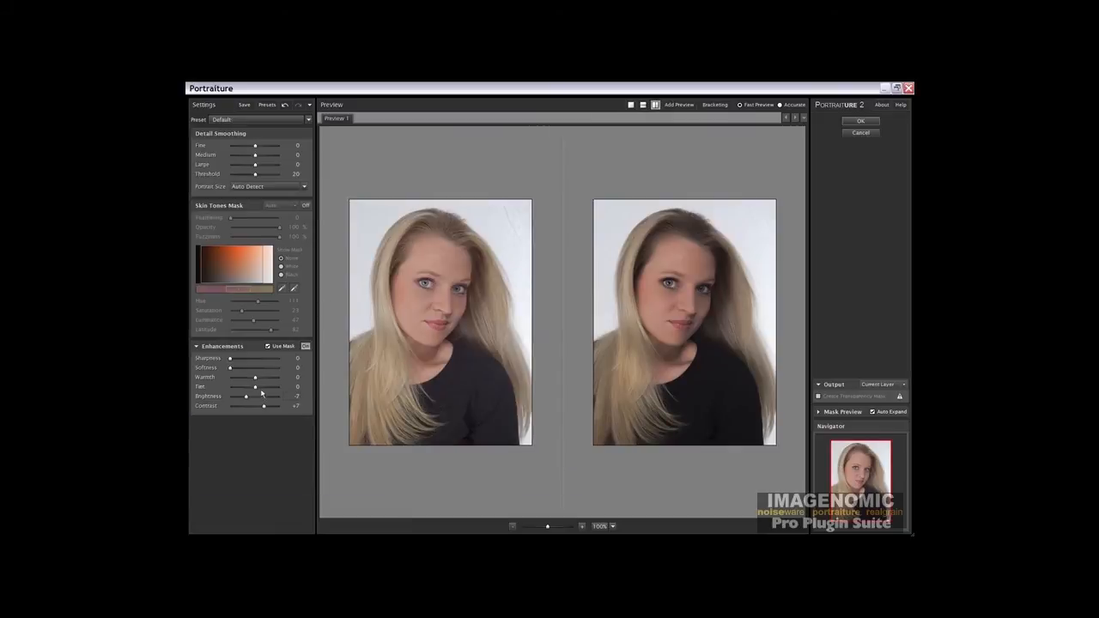
{"action": "left_click_drag", "start_coordinate": [261, 378], "coordinate": [251, 400]}
{"action": "key", "text": "alt+Tab"}
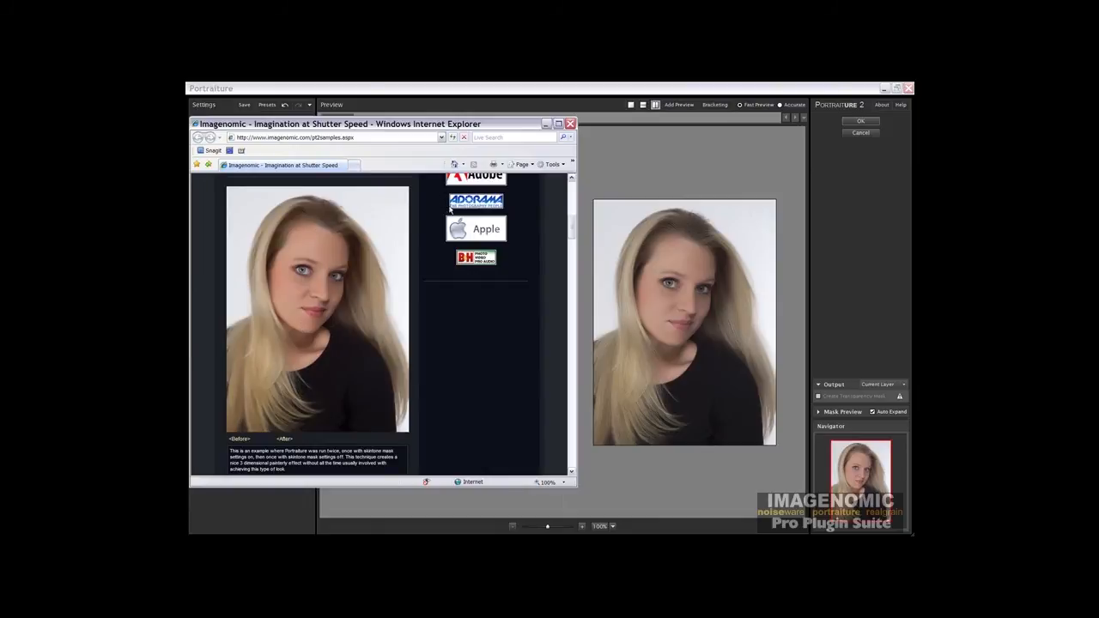
{"action": "key", "text": "alt+Tab"}
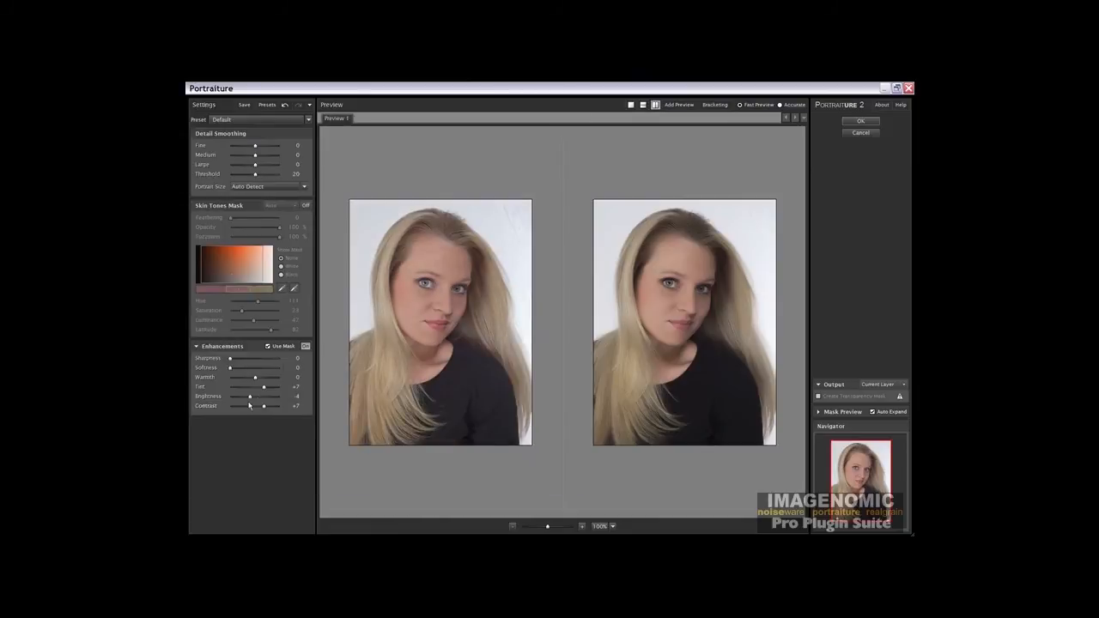
Set Warmth to +2 and compare the preview with the website's after version
{"action": "left_click_drag", "start_coordinate": [255, 379], "coordinate": [257, 379]}
{"action": "key", "text": "alt"}
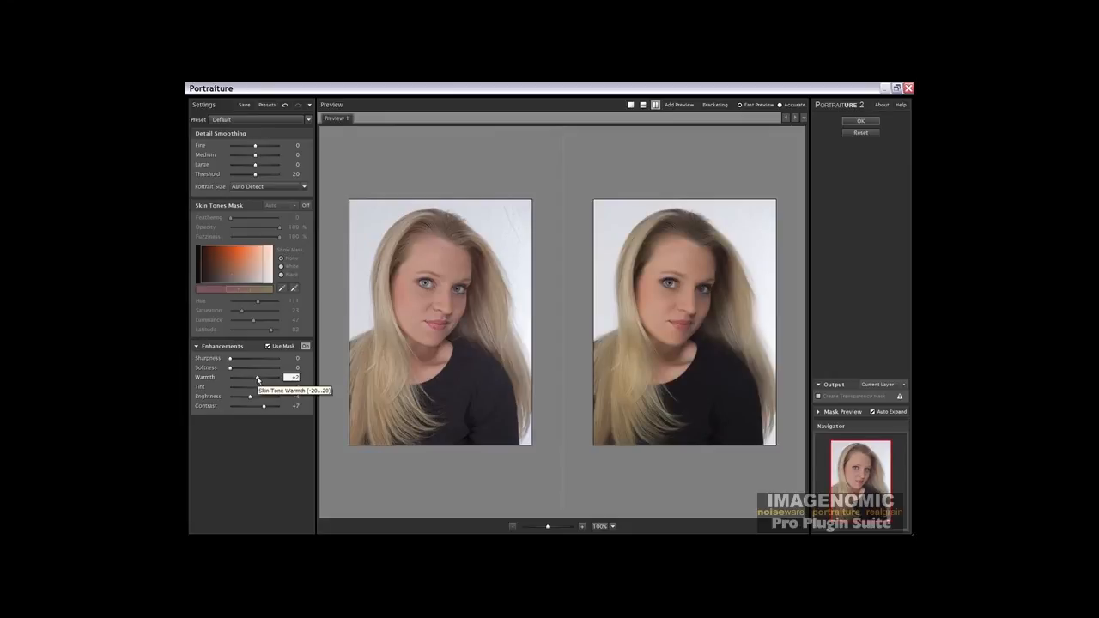
{"action": "key", "text": "alt+Tab"}
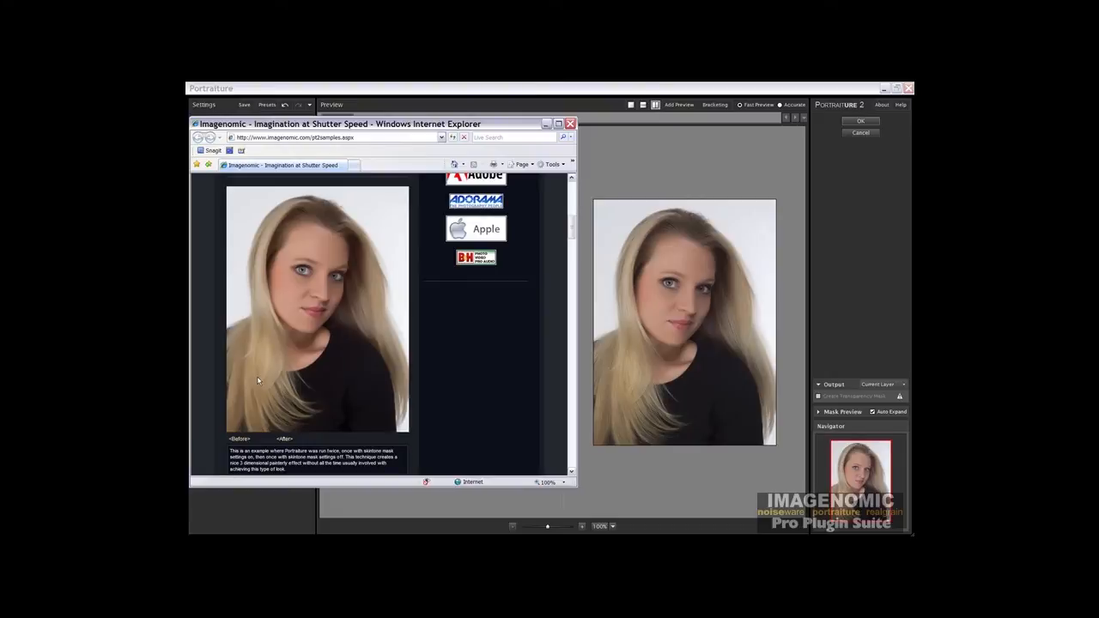
{"action": "key", "text": "alt+Tab"}
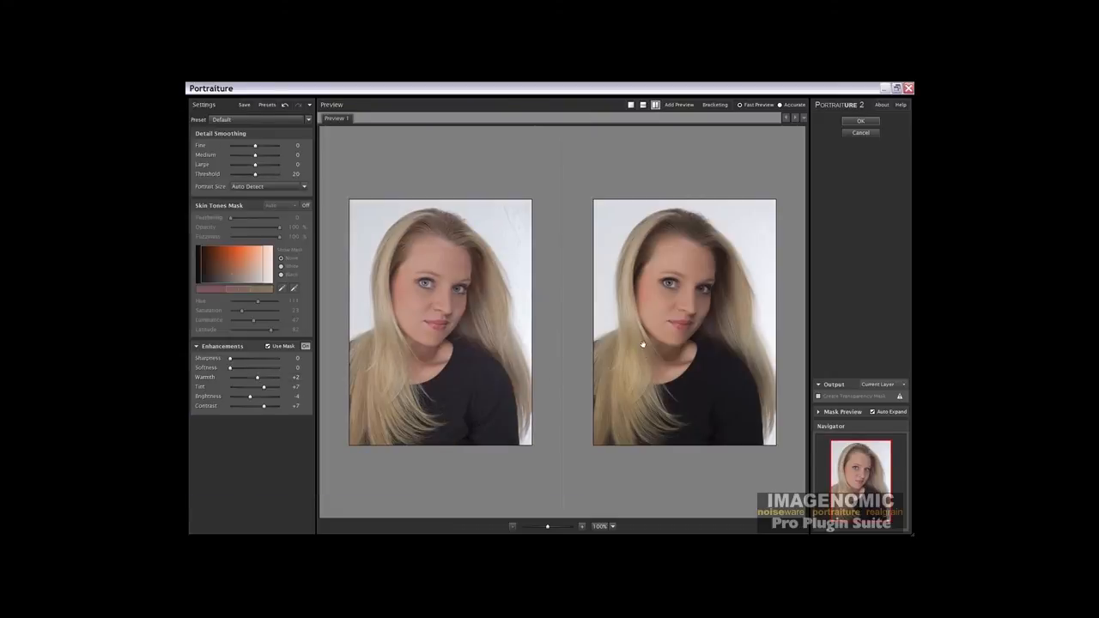
{"action": "key", "text": "alt"}
{"action": "key", "text": "alt+Tab"}
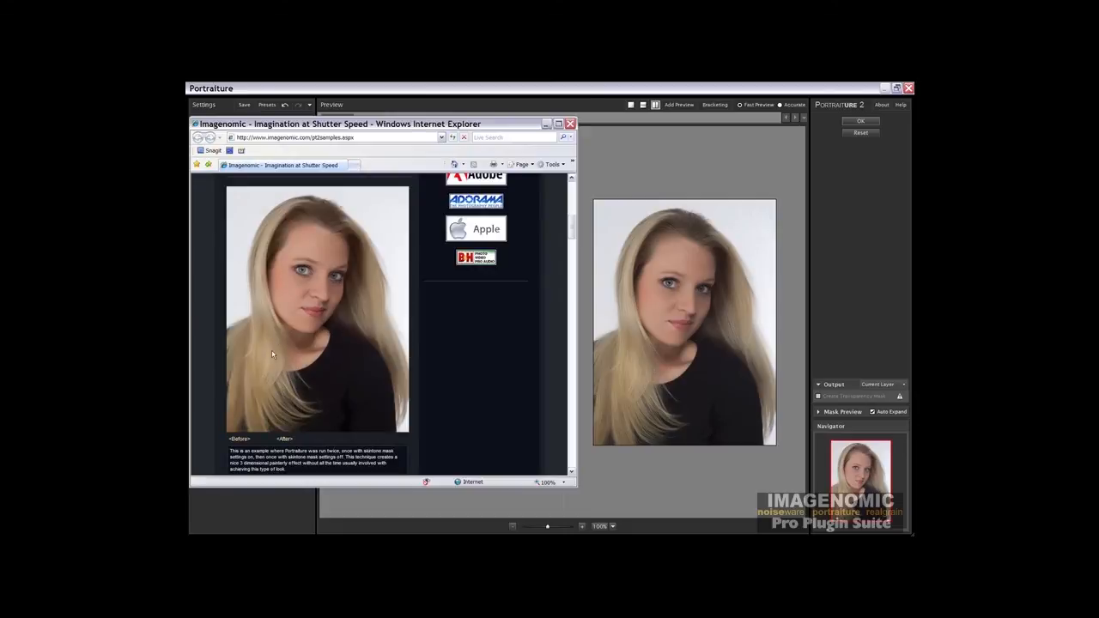
{"action": "key", "text": "alt+Tab"}
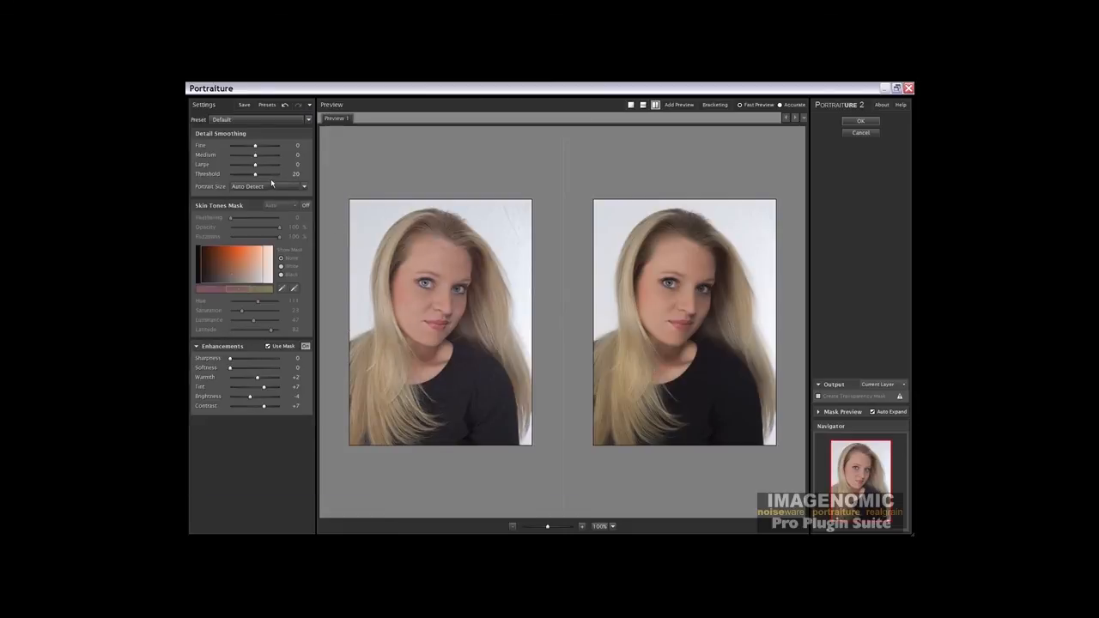
Set Detail Smoothing to Fine +9, Medium +6, Large +9 and Threshold 27, and compare with the website sample
{"action": "left_click_drag", "start_coordinate": [255, 174], "coordinate": [266, 147]}
{"action": "left_click_drag", "start_coordinate": [256, 156], "coordinate": [264, 157]}
{"action": "key", "text": "alt+Tab"}
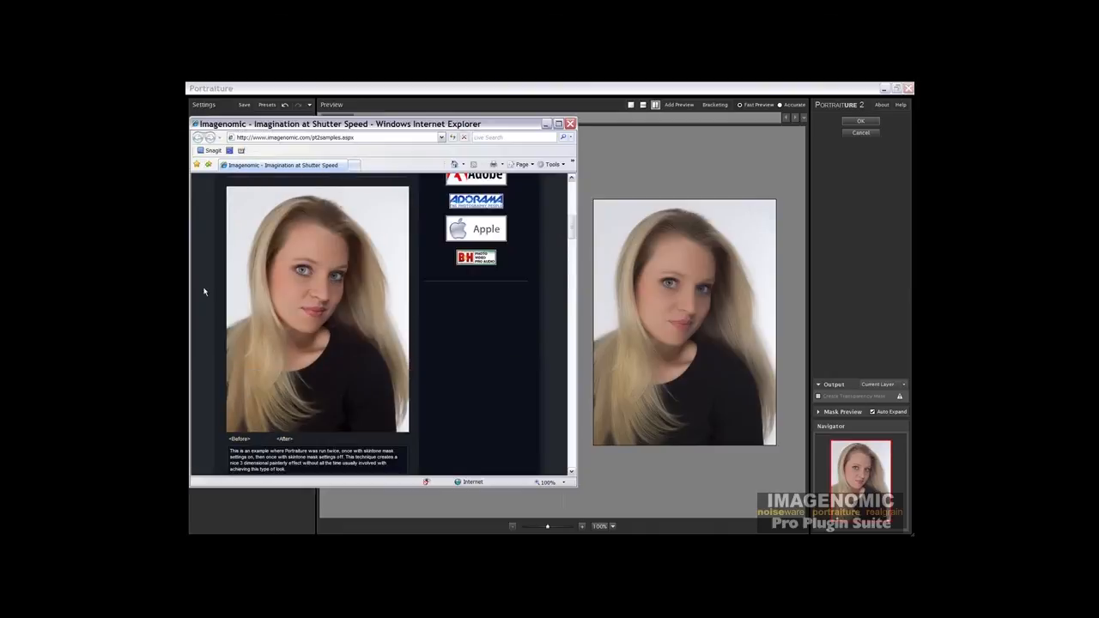
{"action": "key", "text": "alt+Tab"}
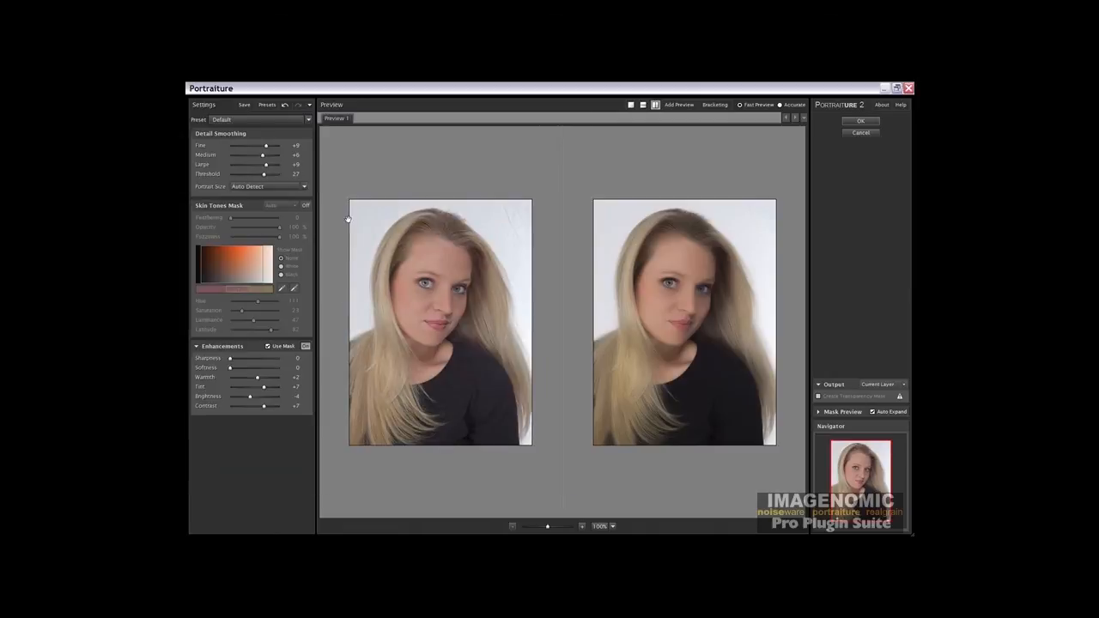
Try other Detail Smoothing amounts for Threshold, Large, Medium and Fine
{"action": "left_click_drag", "start_coordinate": [266, 178], "coordinate": [267, 166]}
{"action": "left_click_drag", "start_coordinate": [269, 167], "coordinate": [264, 156]}
{"action": "left_click_drag", "start_coordinate": [265, 148], "coordinate": [253, 148]}
{"action": "left_click_drag", "start_coordinate": [263, 156], "coordinate": [252, 156]}
Restore the Default preset with Brightness at -6 and Contrast at +4, and turn off the Skin Tones Mask
{"action": "left_click", "coordinate": [250, 121]}
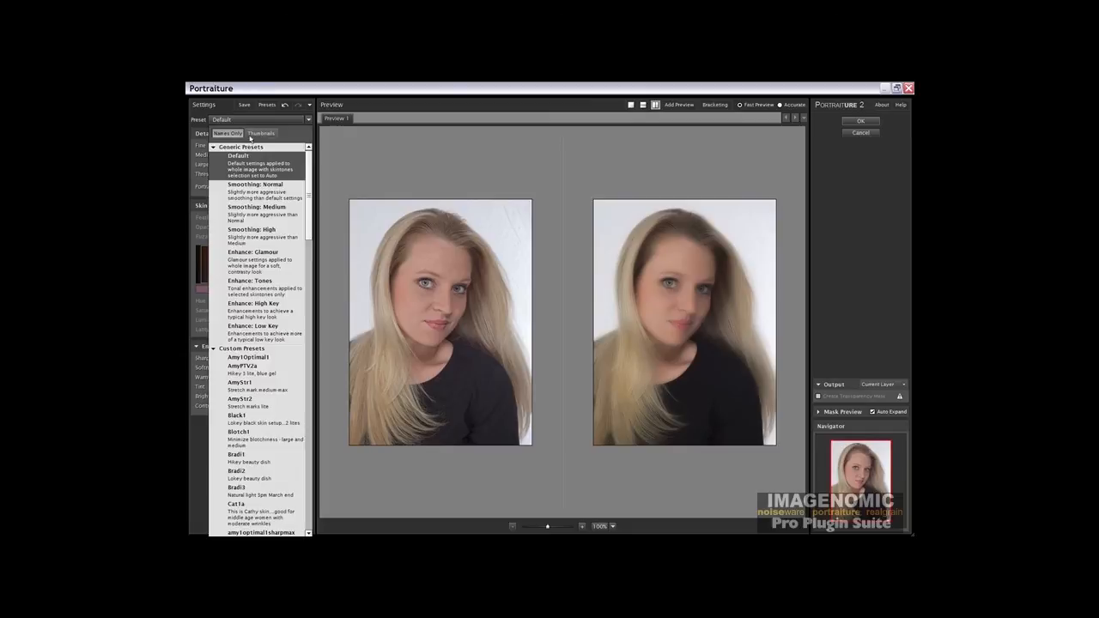
{"action": "left_click", "coordinate": [247, 161]}
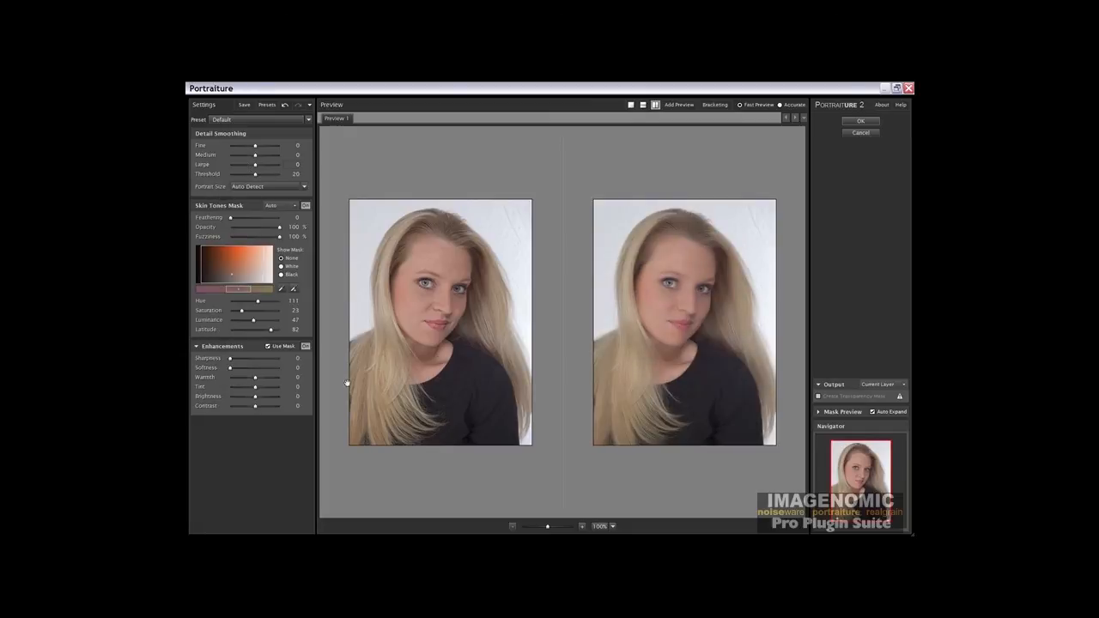
{"action": "left_click_drag", "start_coordinate": [255, 396], "coordinate": [261, 409]}
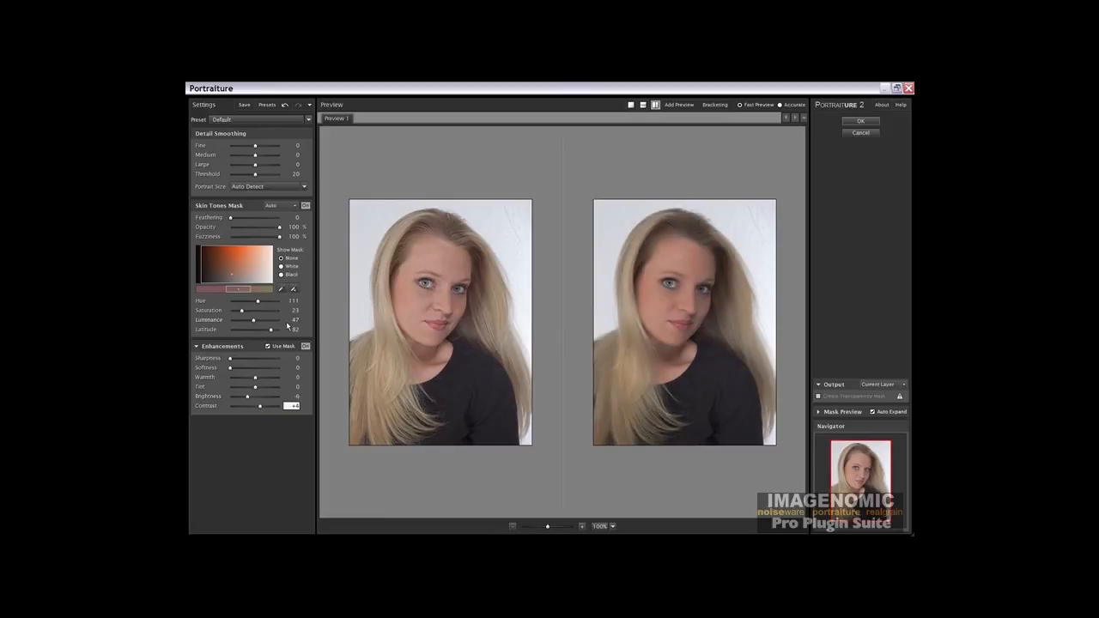
{"action": "left_click", "coordinate": [306, 207]}
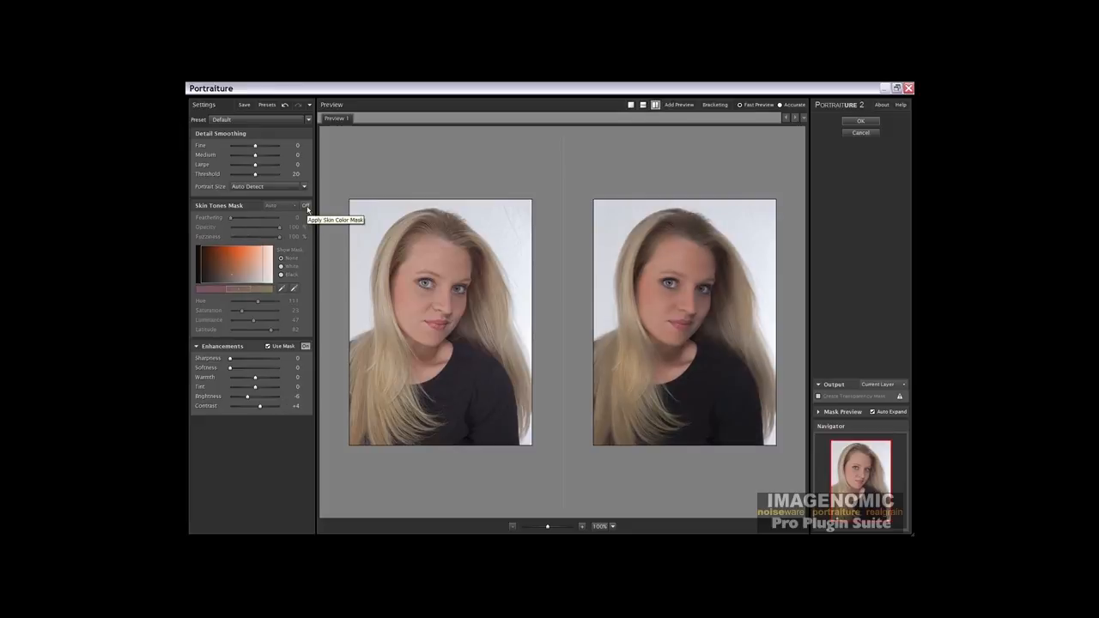
Check the preview against the website's before and after versions in Internet Explorer, and apply the Portraiture filter to the portrait
{"action": "key", "text": "alt"}
{"action": "key", "text": "alt+Tab"}
{"action": "left_click", "coordinate": [242, 440]}
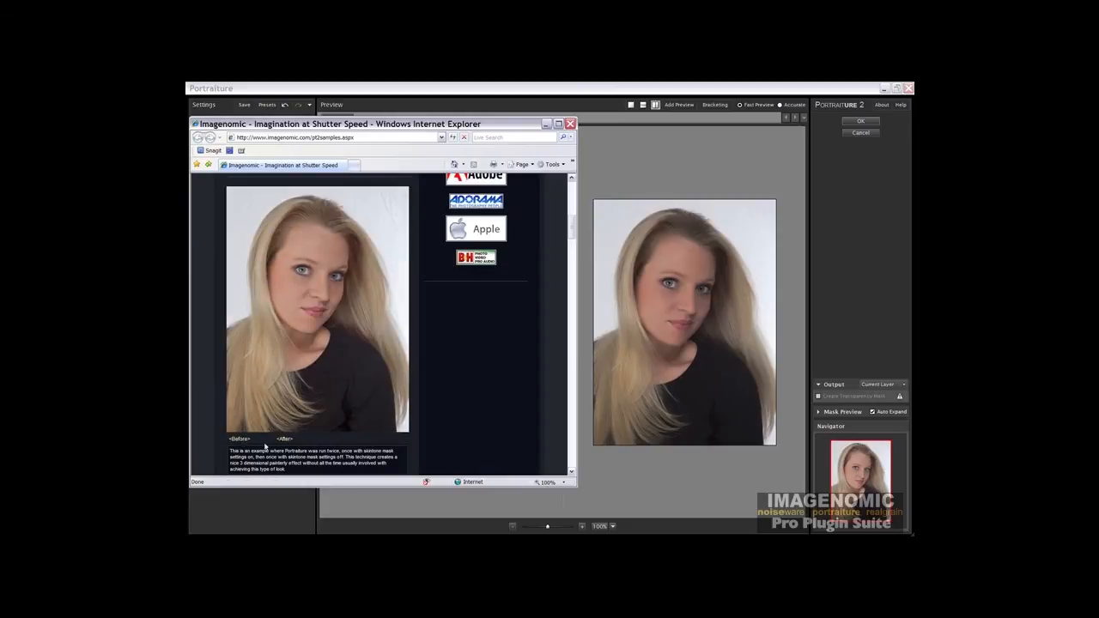
{"action": "left_click", "coordinate": [285, 441]}
{"action": "key", "text": "alt+Tab"}
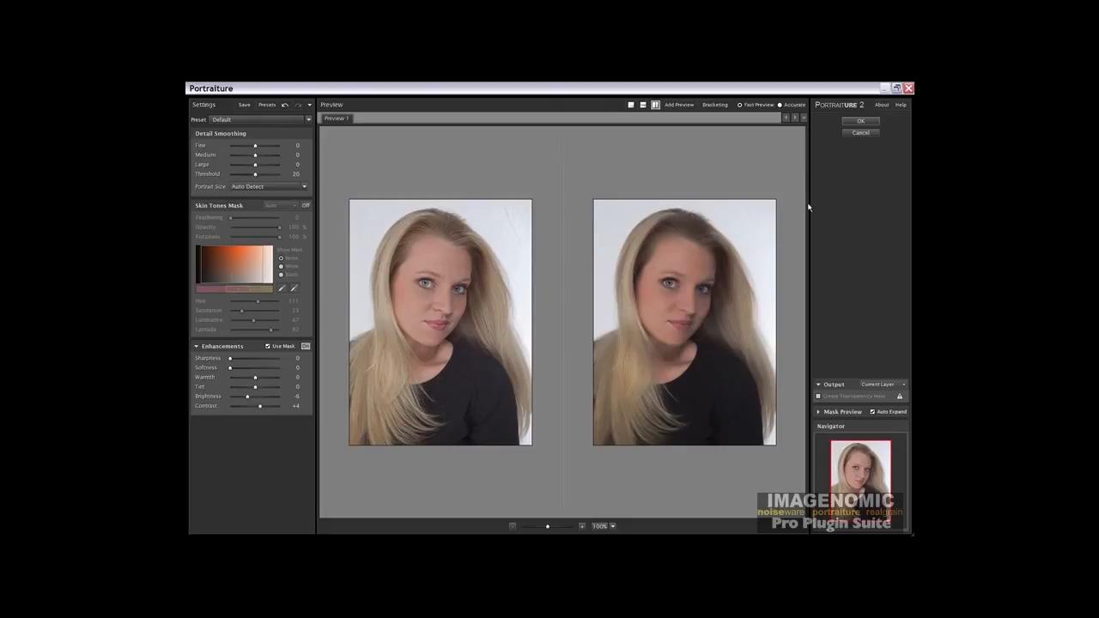
{"action": "left_click", "coordinate": [861, 121]}
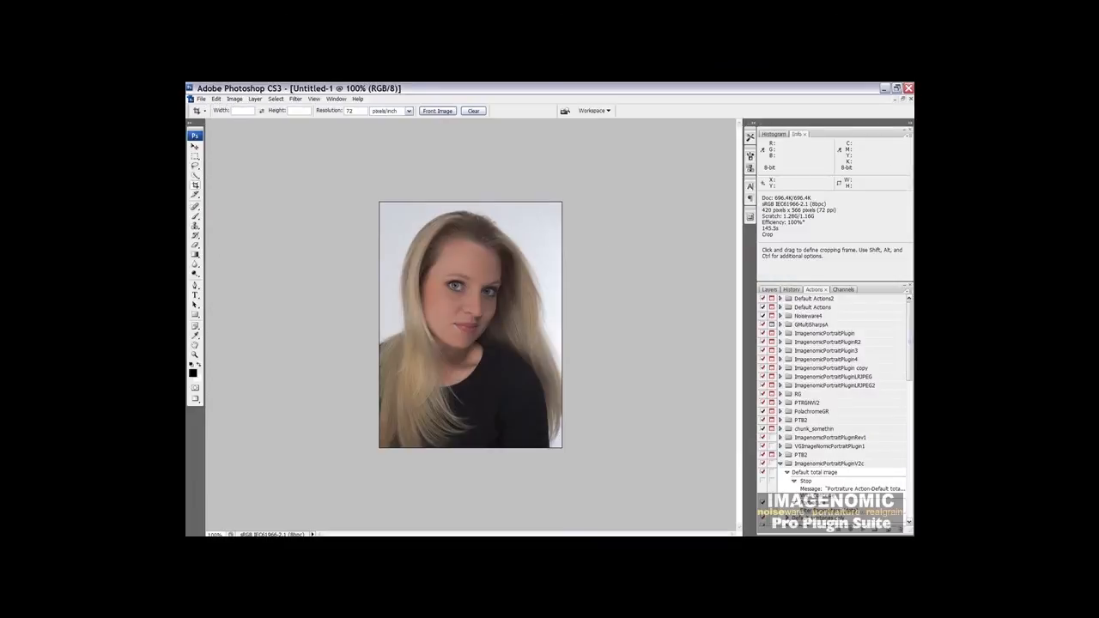